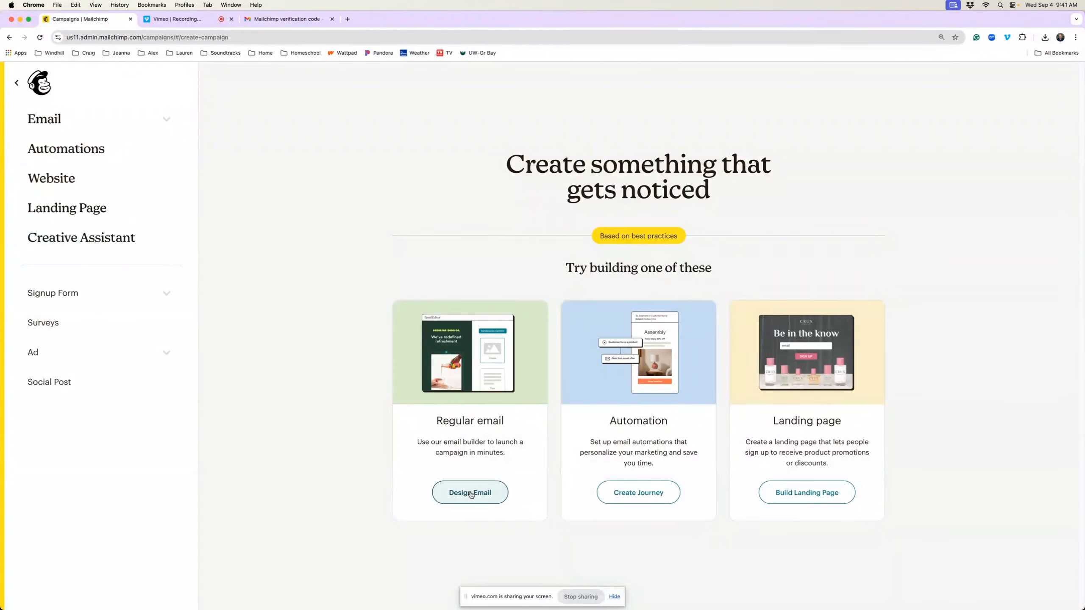
# Start a regular email campaign and name it with the creator's full name followed by "- Test"
pyautogui.click(471, 494)
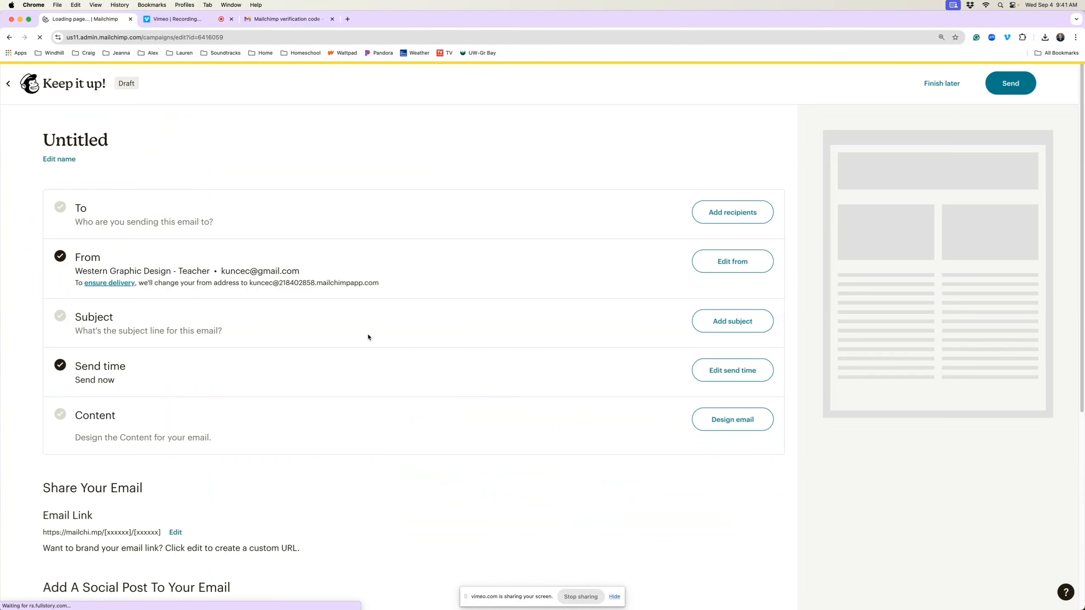
pyautogui.click(55, 162)
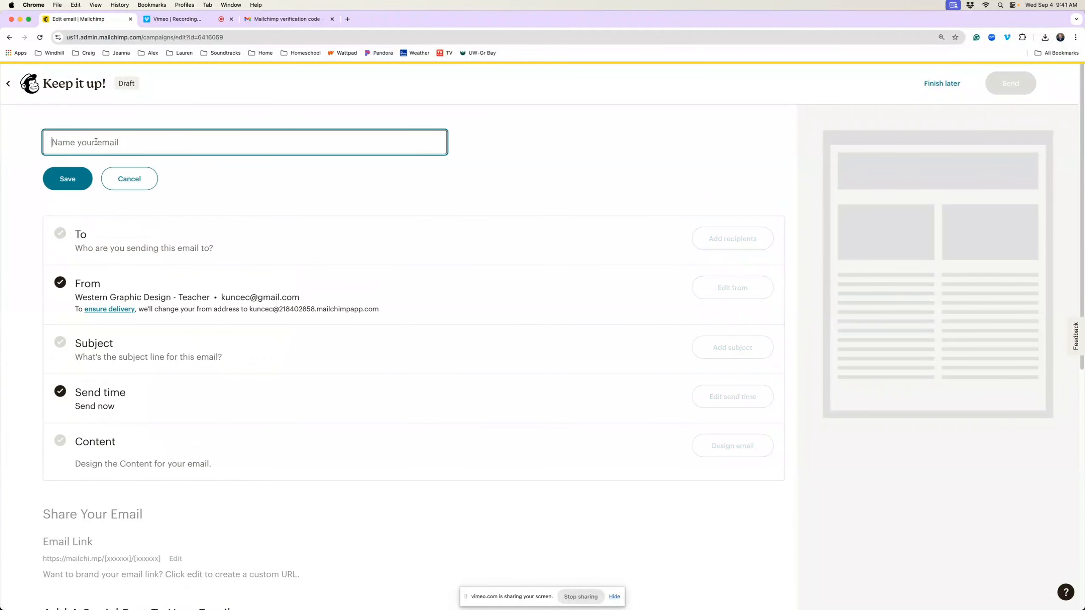
pyautogui.write('Craig Kunce')
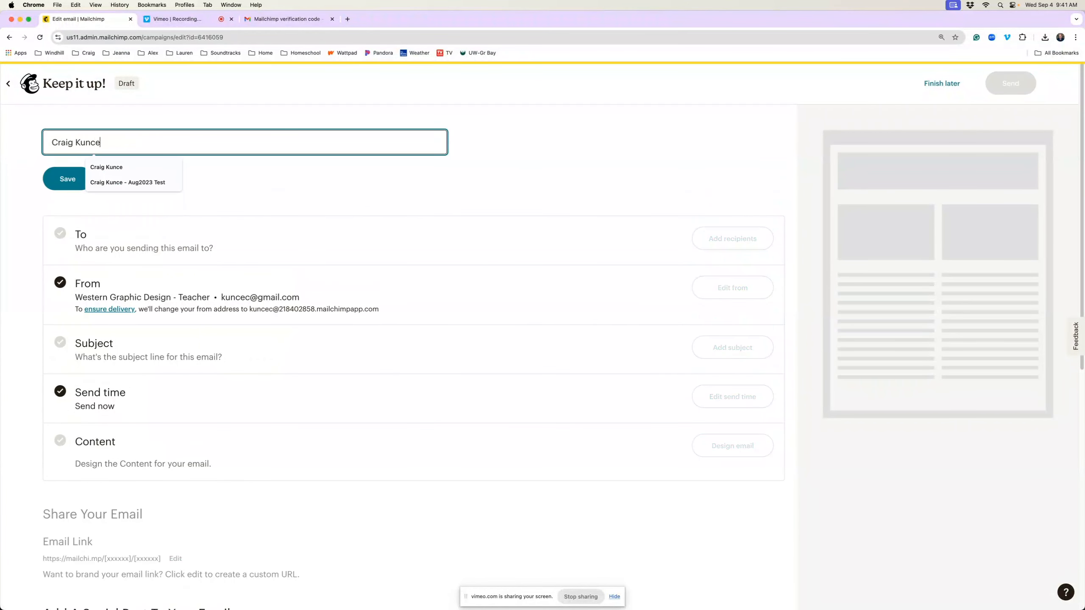
pyautogui.write(' - ')
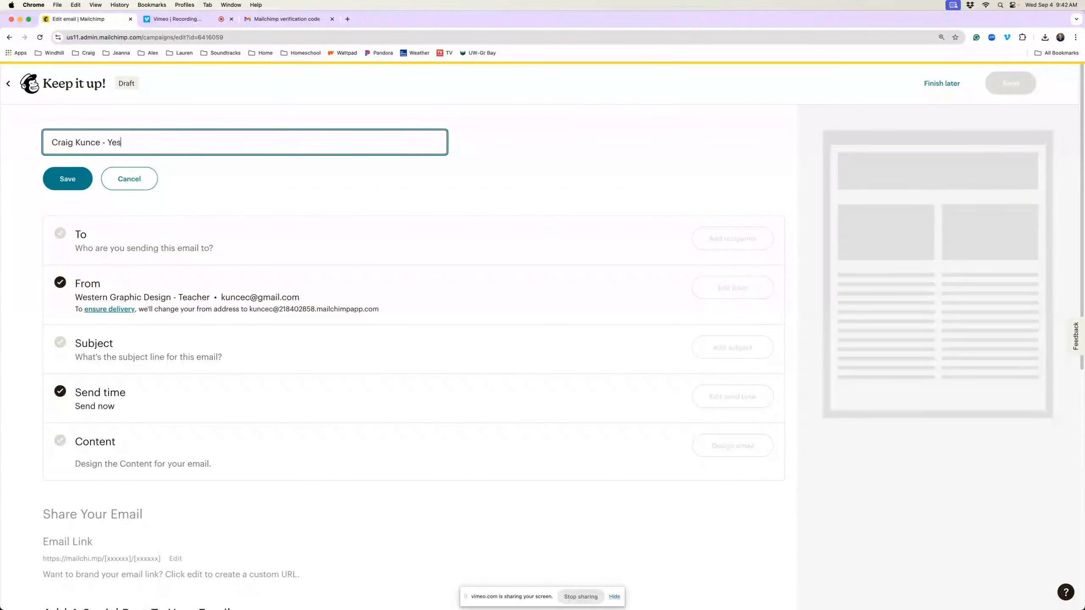
pyautogui.write('Test')
pyautogui.click(88, 184)
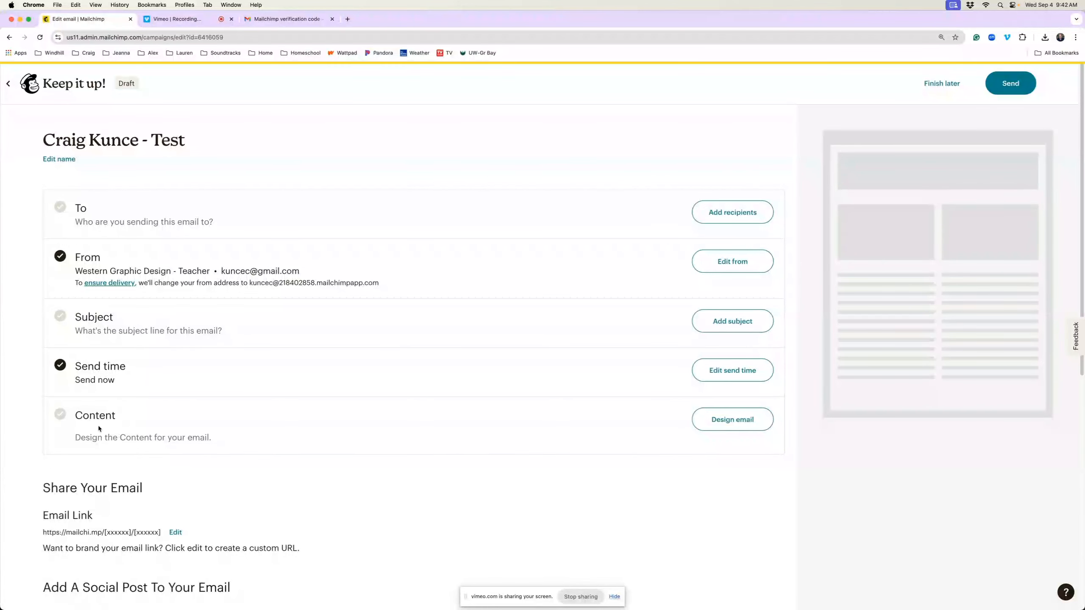
# Open the email content for designing and apply the Minimal template
pyautogui.click(744, 424)
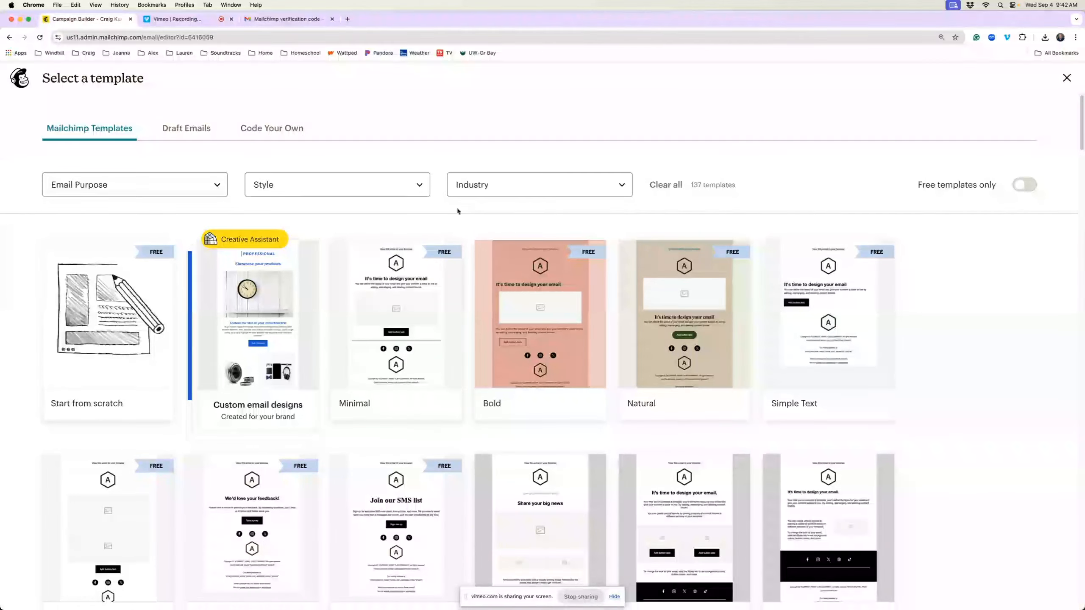
pyautogui.moveTo(396, 336)
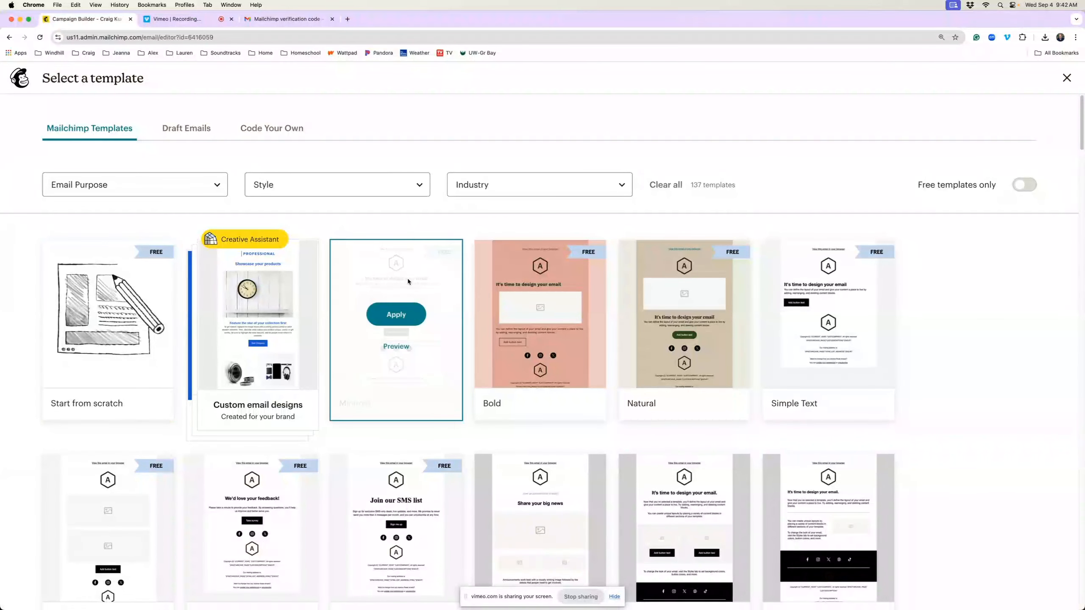
pyautogui.click(398, 316)
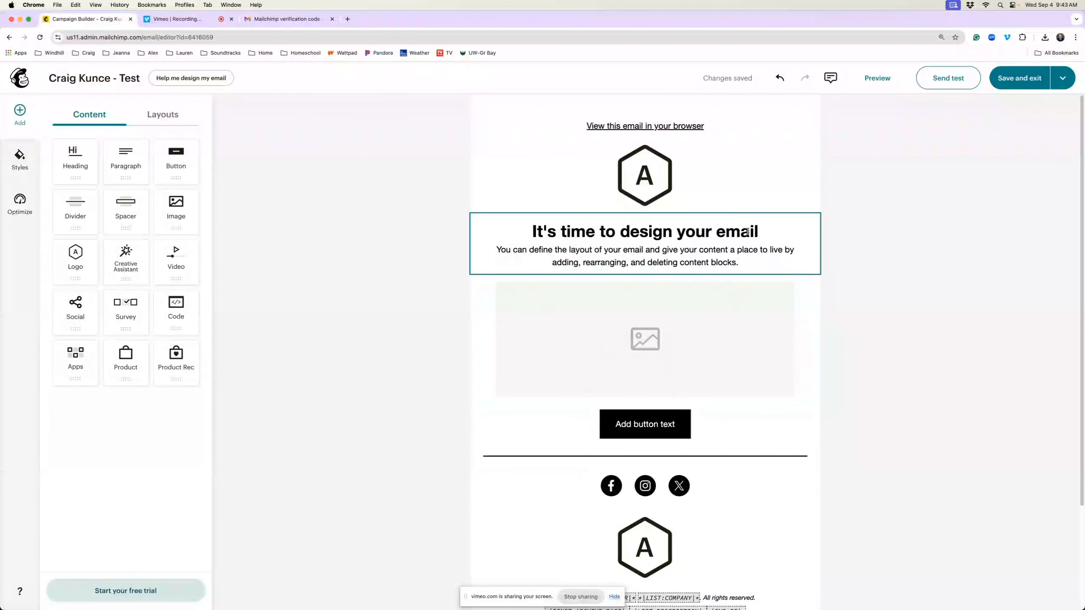
# Replace the template's heading text with "New Headline"
pyautogui.moveTo(751, 231); pyautogui.dragTo(531, 232)
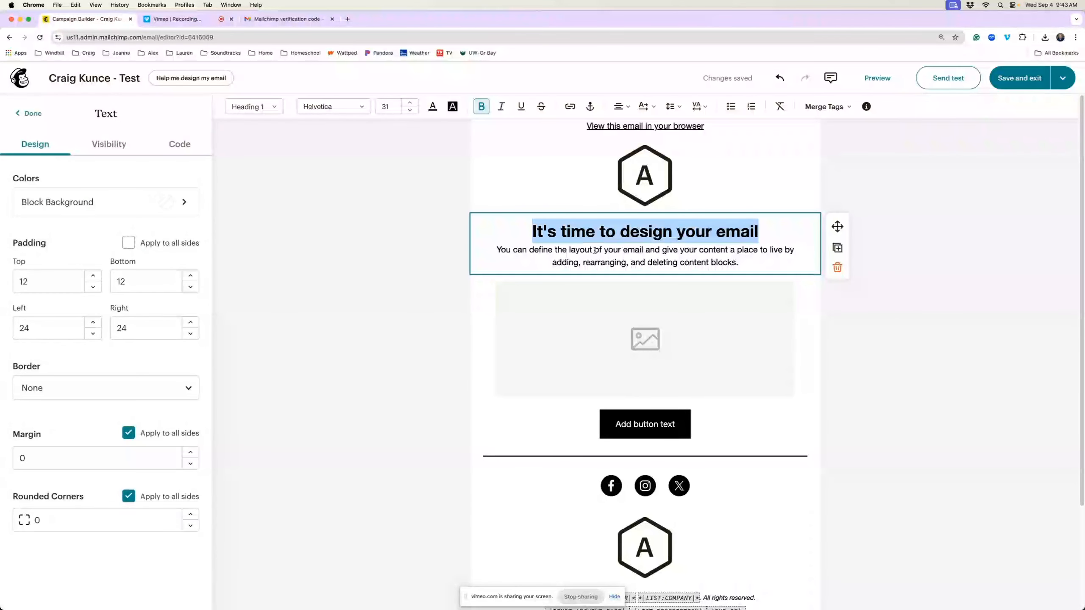
pyautogui.write('New Hea')
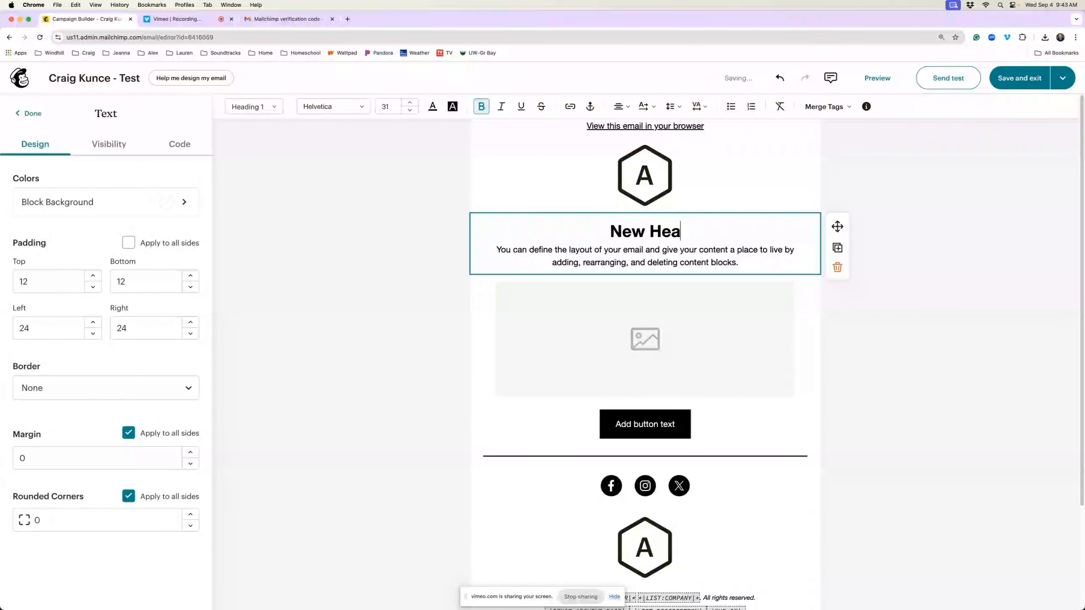
pyautogui.write('dline')
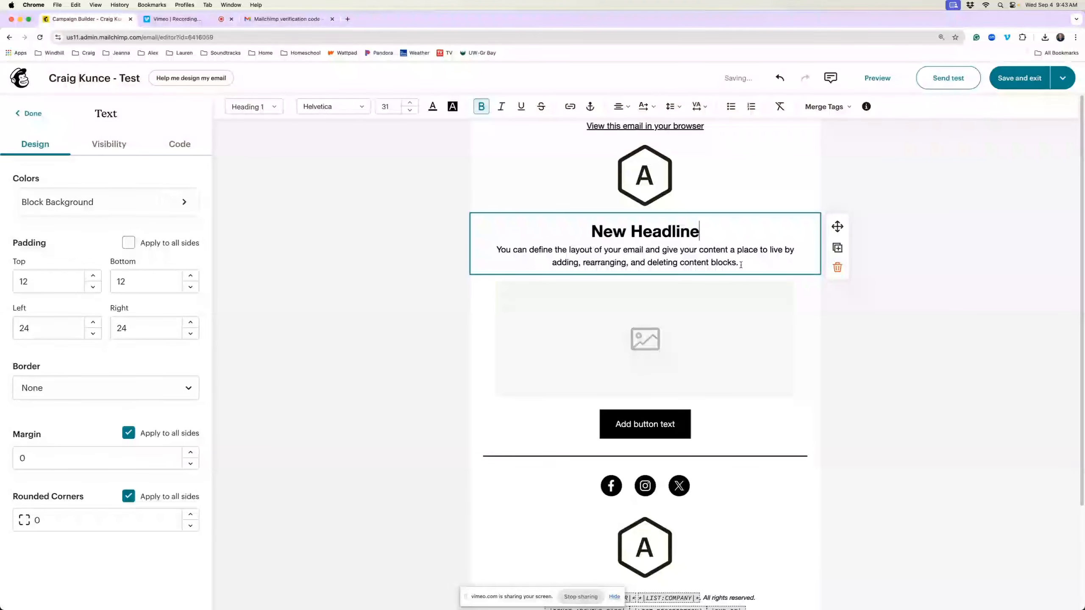
# Remove bold from the headline and paragraph and color both dark red
pyautogui.moveTo(740, 262); pyautogui.dragTo(584, 231)
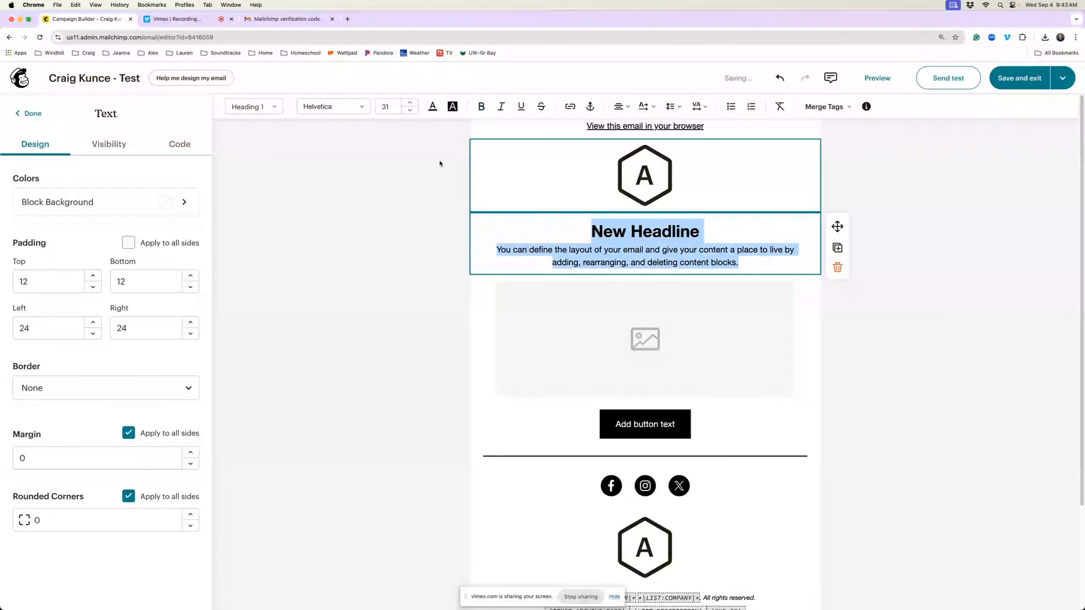
pyautogui.click(482, 110)
pyautogui.click(482, 110)
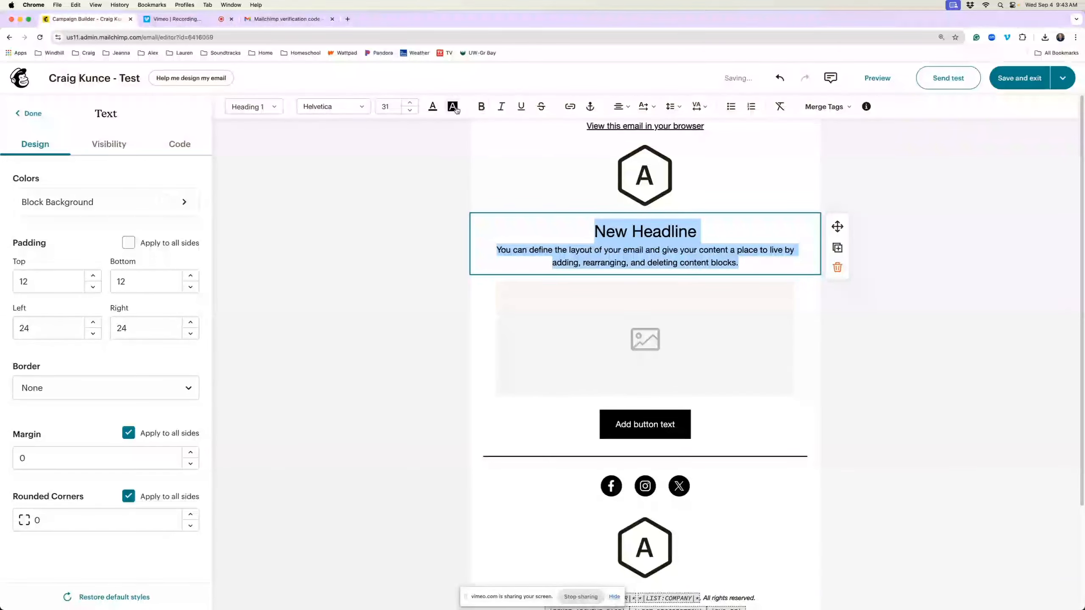
pyautogui.click(432, 106)
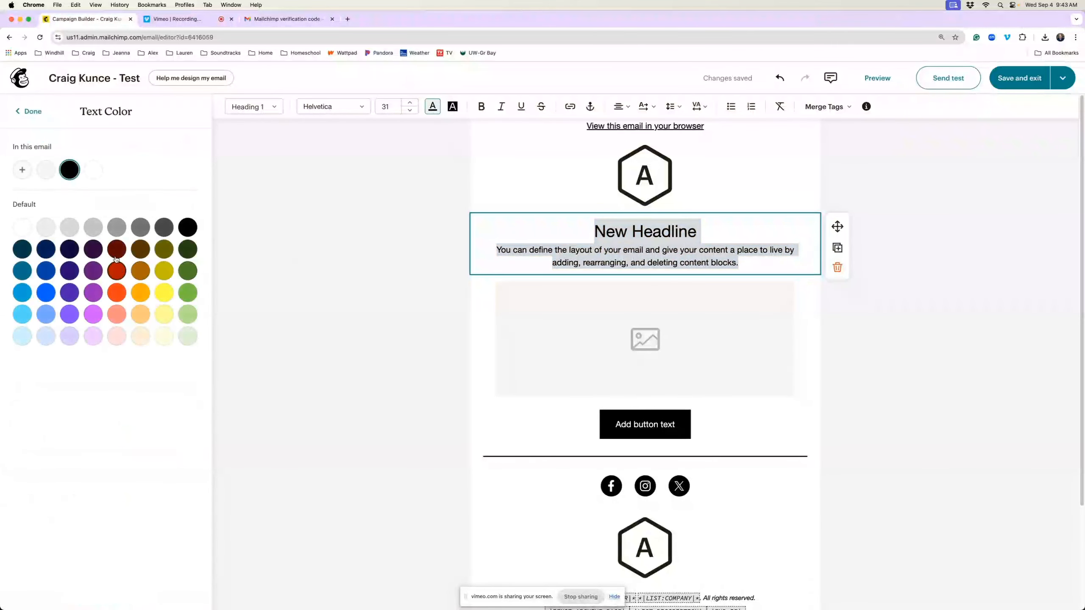
pyautogui.click(117, 270)
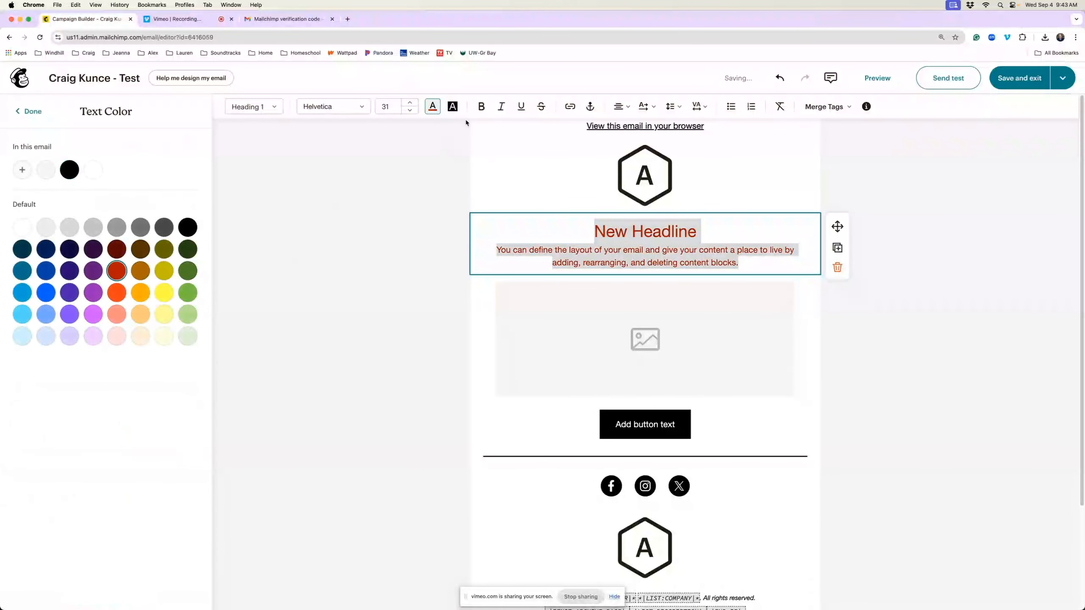
# Increase the font size of the selected headline and paragraph, bringing the headline to 36
pyautogui.click(410, 103)
pyautogui.click(411, 103)
pyautogui.click(410, 103)
pyautogui.click(410, 103)
pyautogui.click(410, 103)
# Reduce the font size of the paragraph below the headline to 23
pyautogui.click(687, 268)
pyautogui.moveTo(750, 305); pyautogui.dragTo(501, 236)
pyautogui.click(410, 110)
pyautogui.click(409, 110)
pyautogui.click(409, 110)
pyautogui.click(410, 109)
pyautogui.click(409, 110)
pyautogui.click(410, 110)
pyautogui.click(410, 109)
pyautogui.click(409, 109)
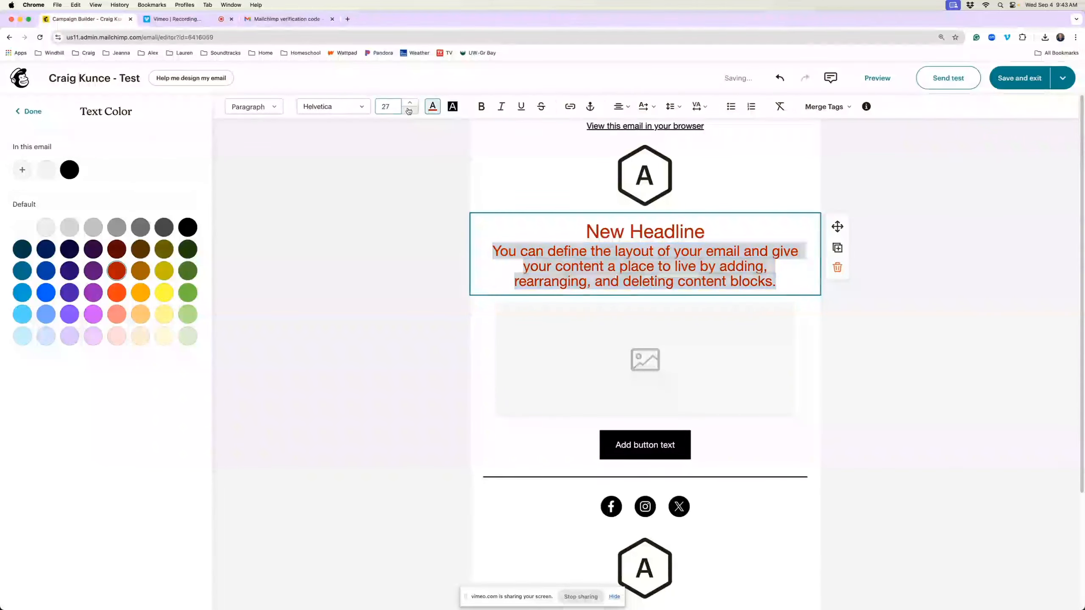
pyautogui.click(410, 110)
pyautogui.click(410, 110)
pyautogui.click(410, 110)
pyautogui.click(409, 110)
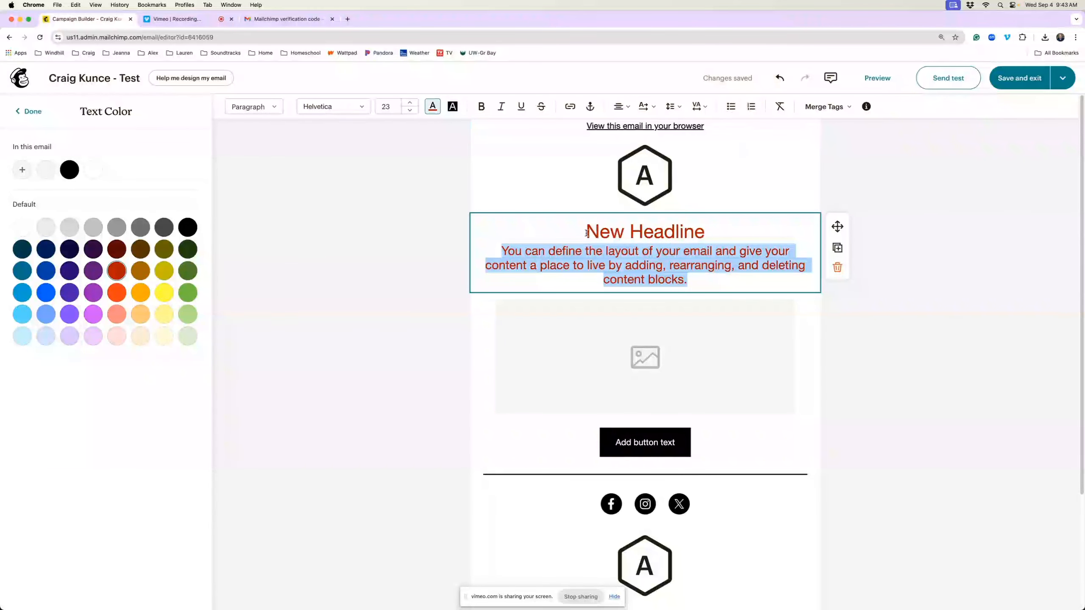
# Make only the "New Headline" text bold and finish editing the text block
pyautogui.moveTo(585, 232); pyautogui.dragTo(705, 233)
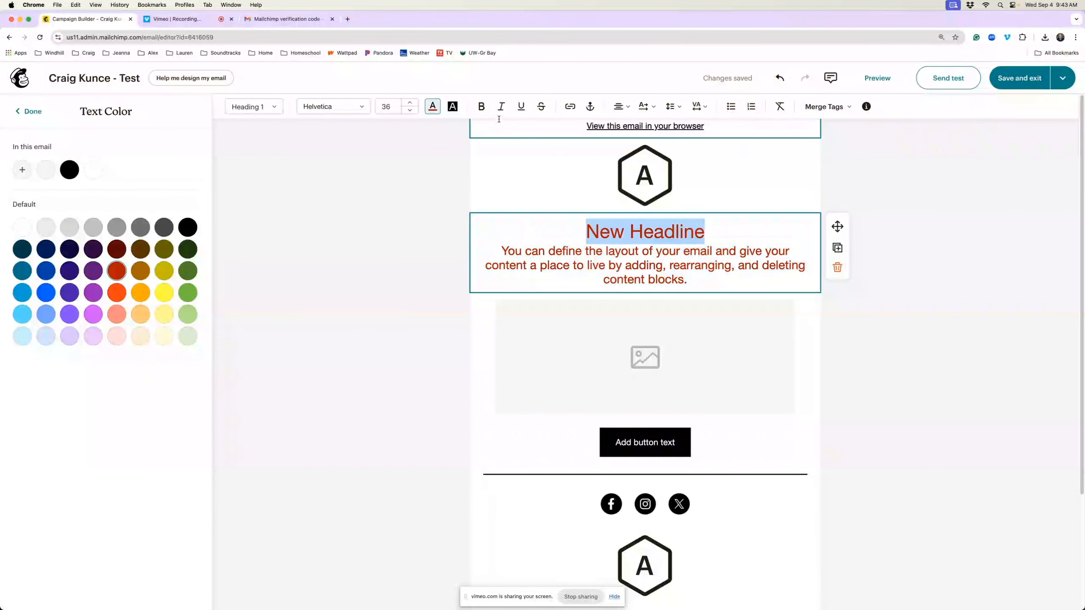
pyautogui.click(481, 107)
pyautogui.click(606, 251)
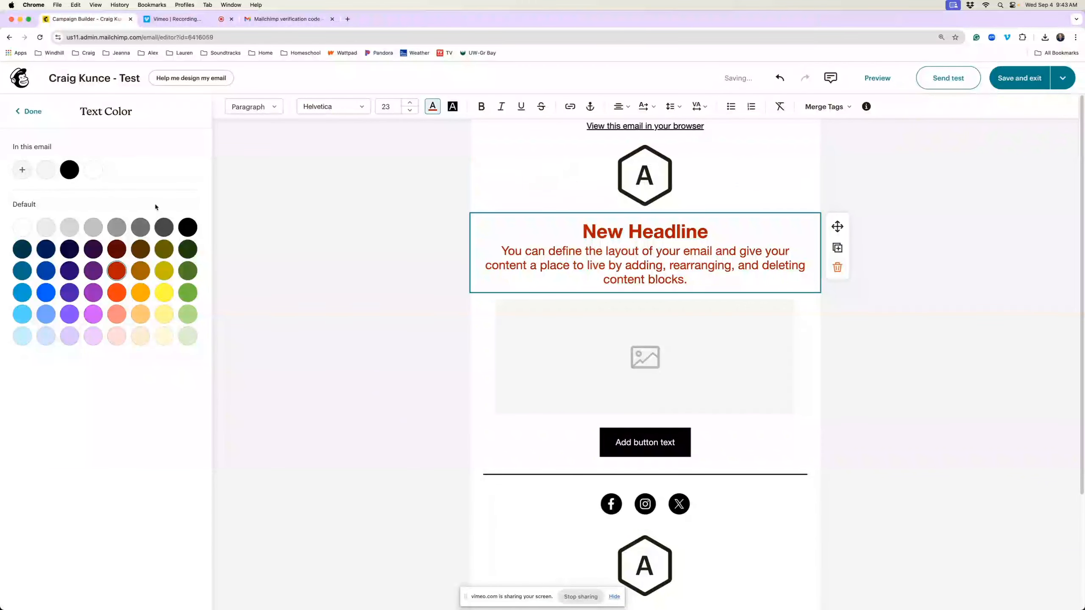
pyautogui.click(30, 112)
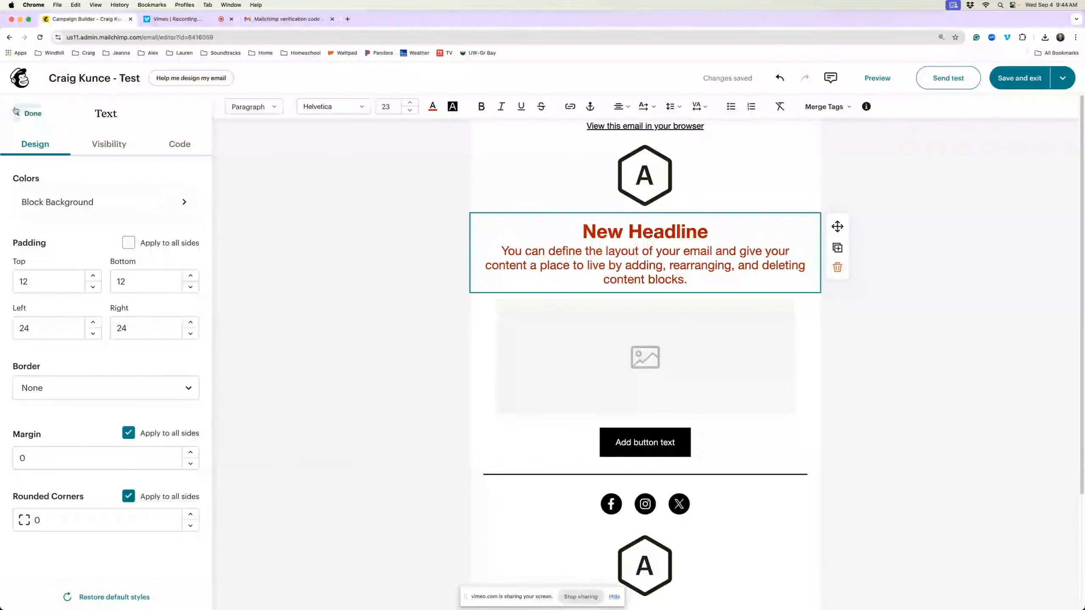
pyautogui.click(29, 113)
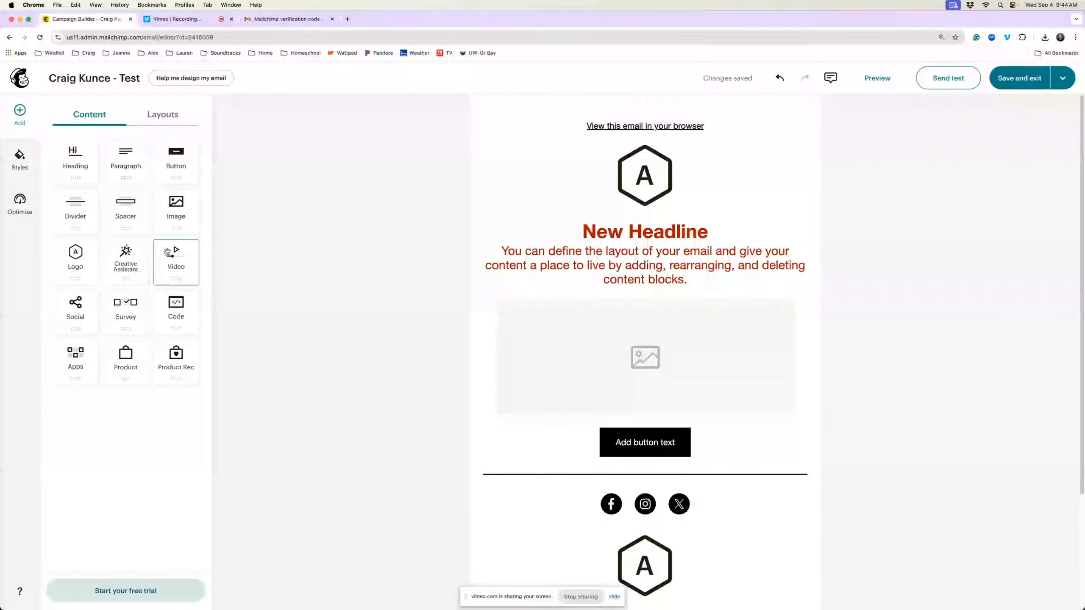
# Set the email's overall background color to the same dark red as the text
pyautogui.click(18, 160)
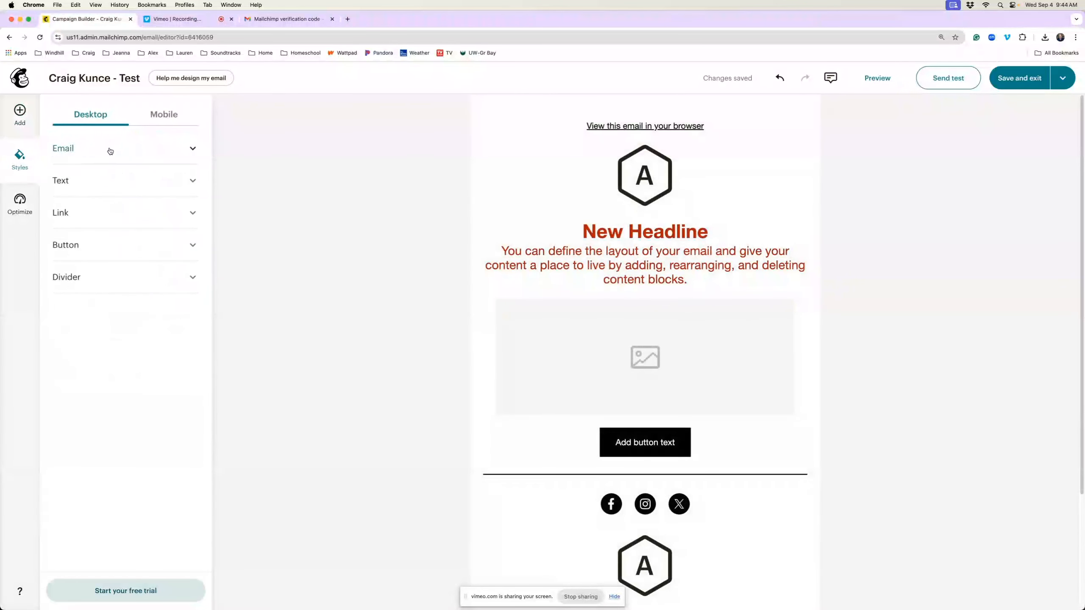
pyautogui.click(193, 149)
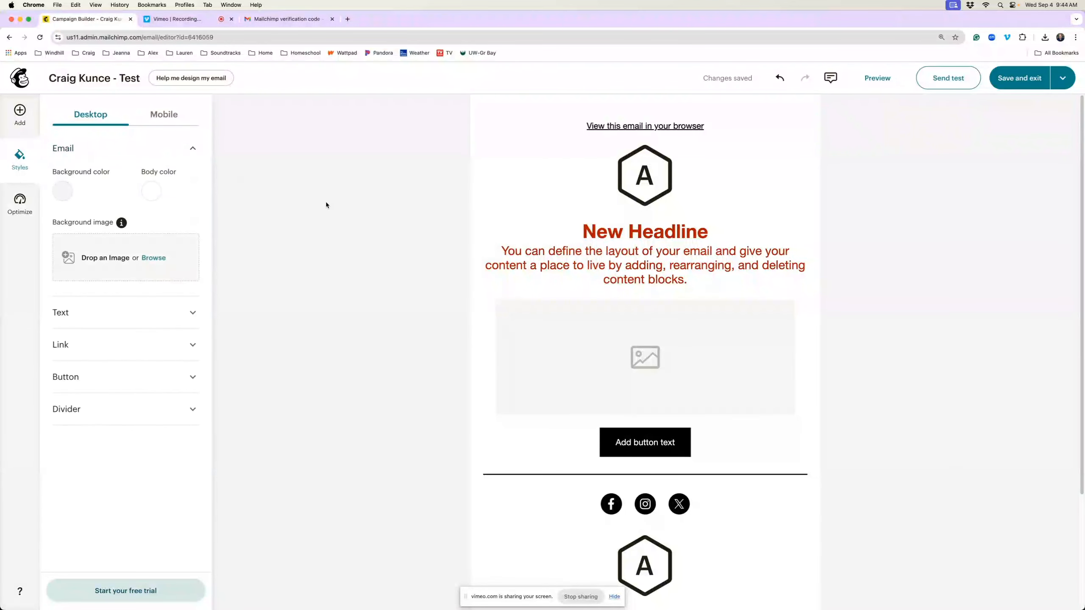
pyautogui.click(65, 191)
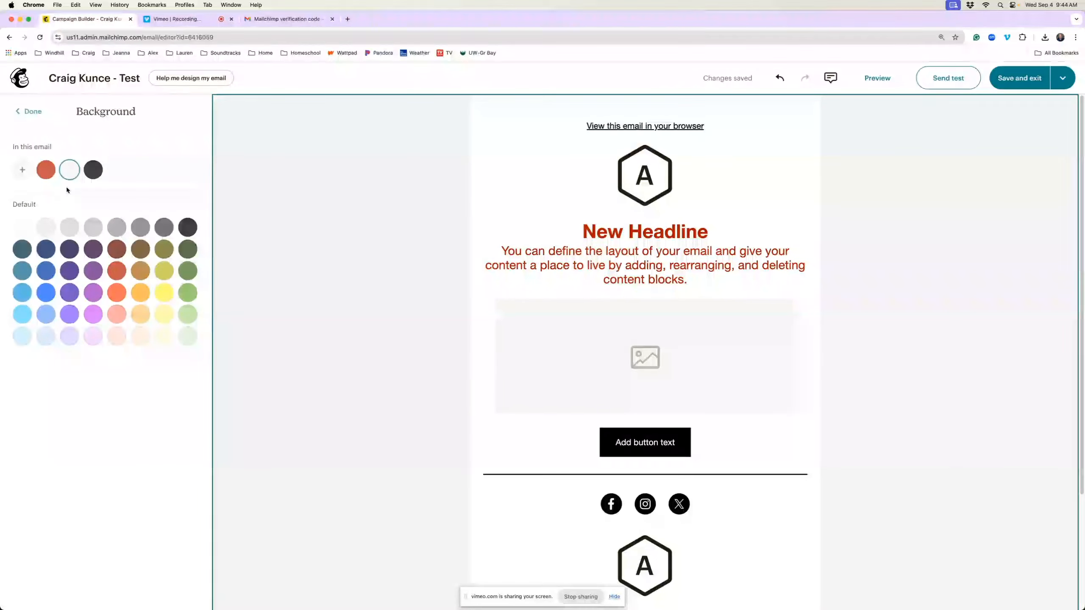
pyautogui.click(93, 169)
pyautogui.click(54, 175)
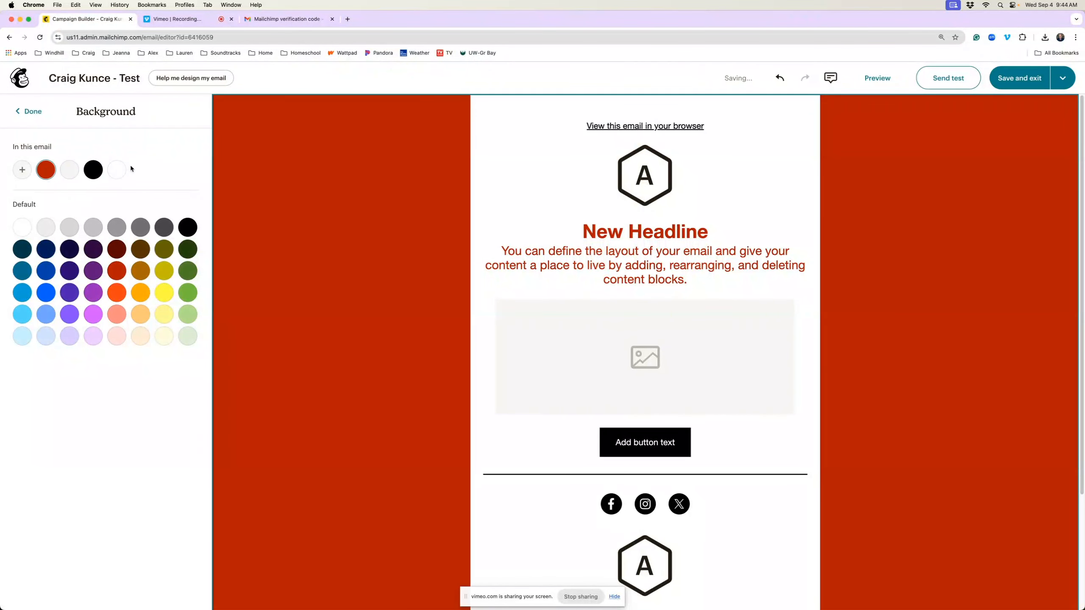
pyautogui.click(29, 111)
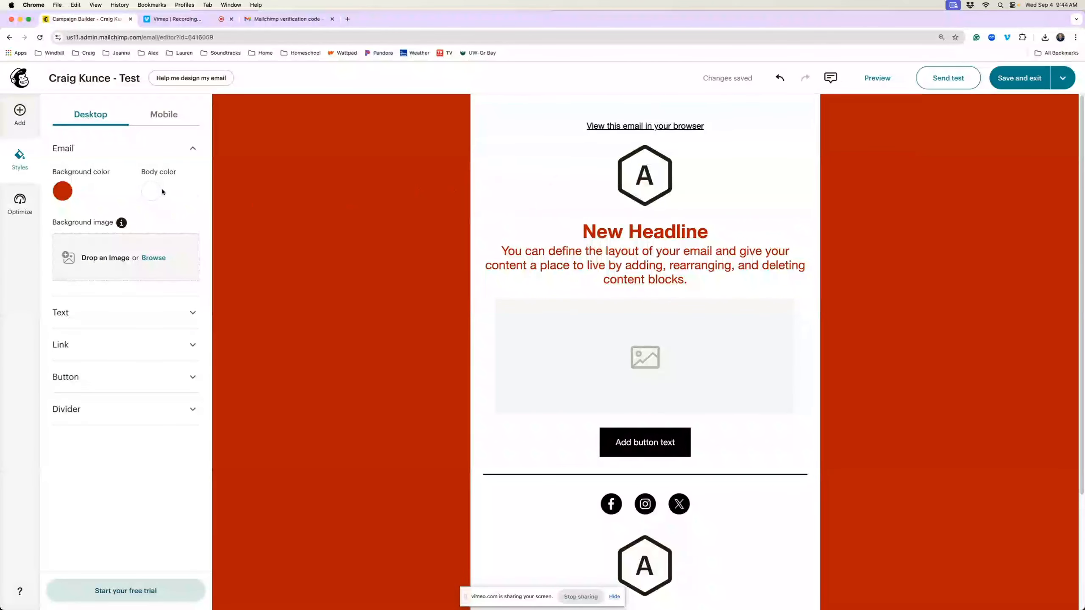
# Try a gray body color for the email and return it to white
pyautogui.click(154, 192)
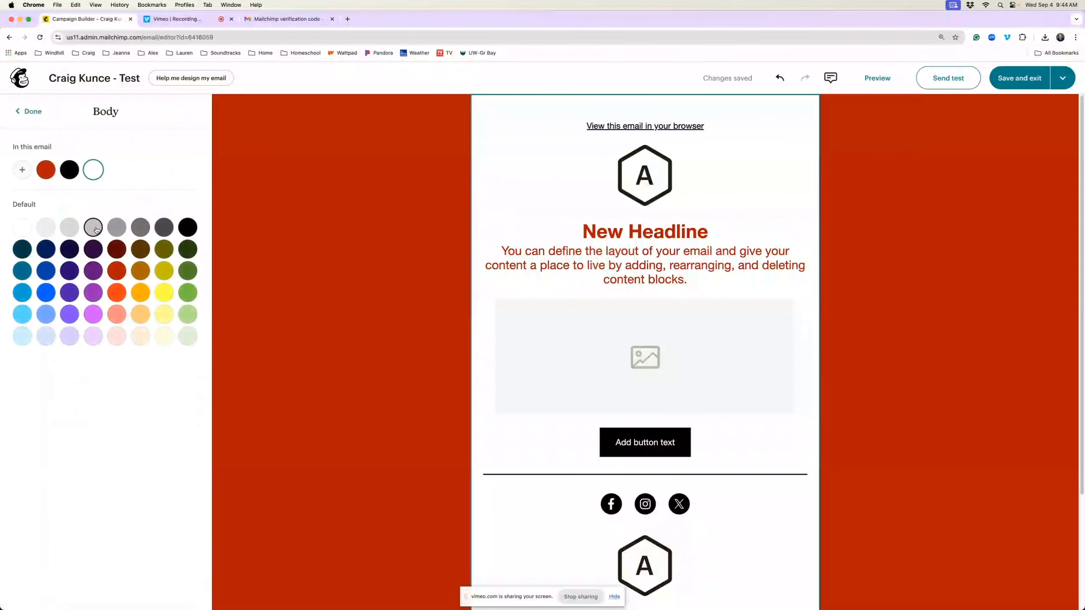
pyautogui.click(96, 230)
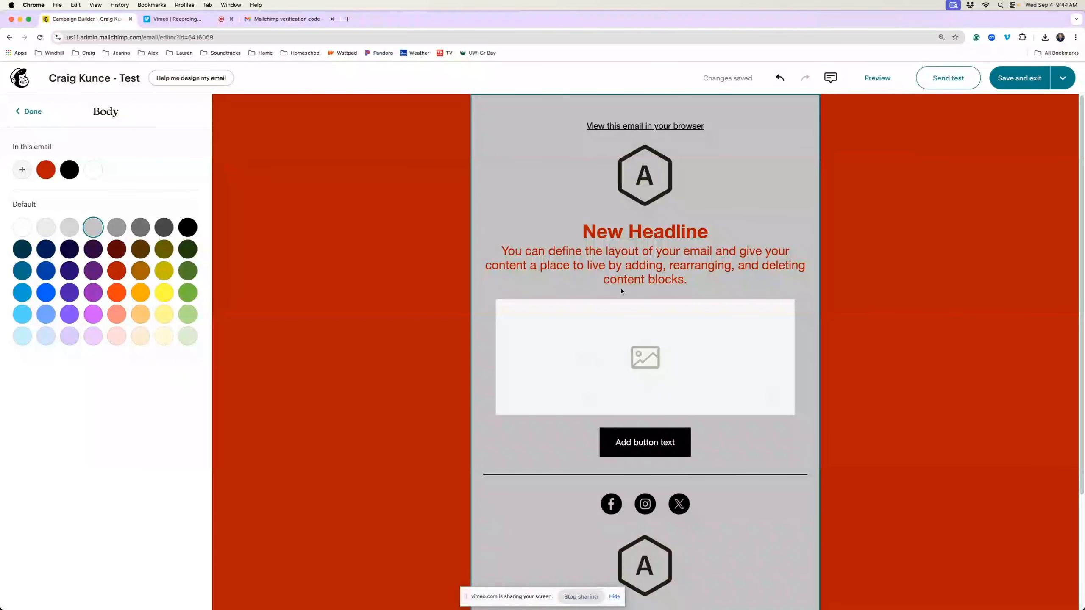
pyautogui.click(23, 228)
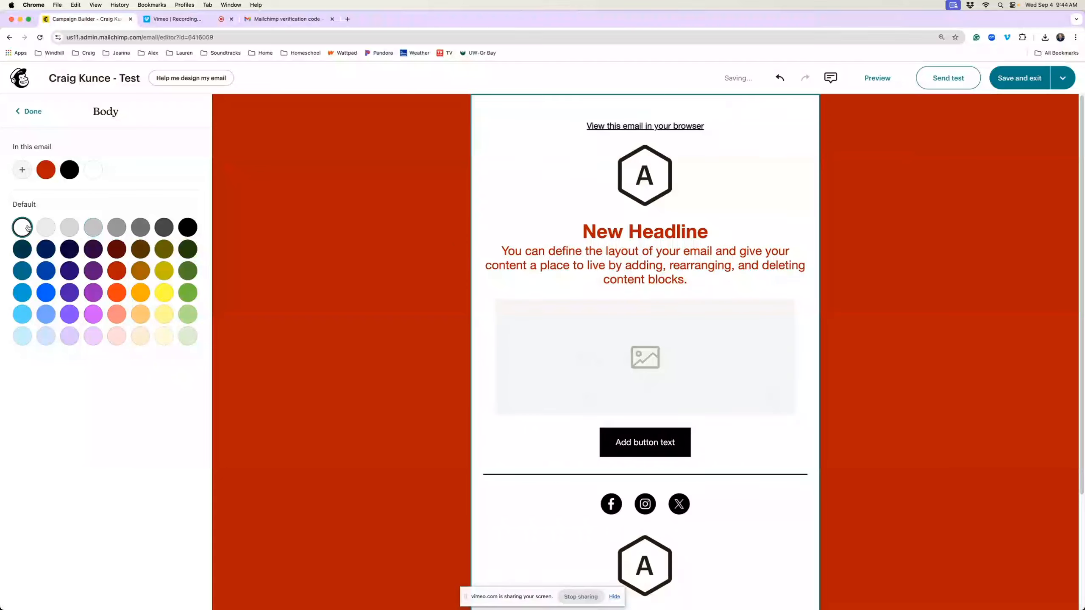
pyautogui.click(29, 111)
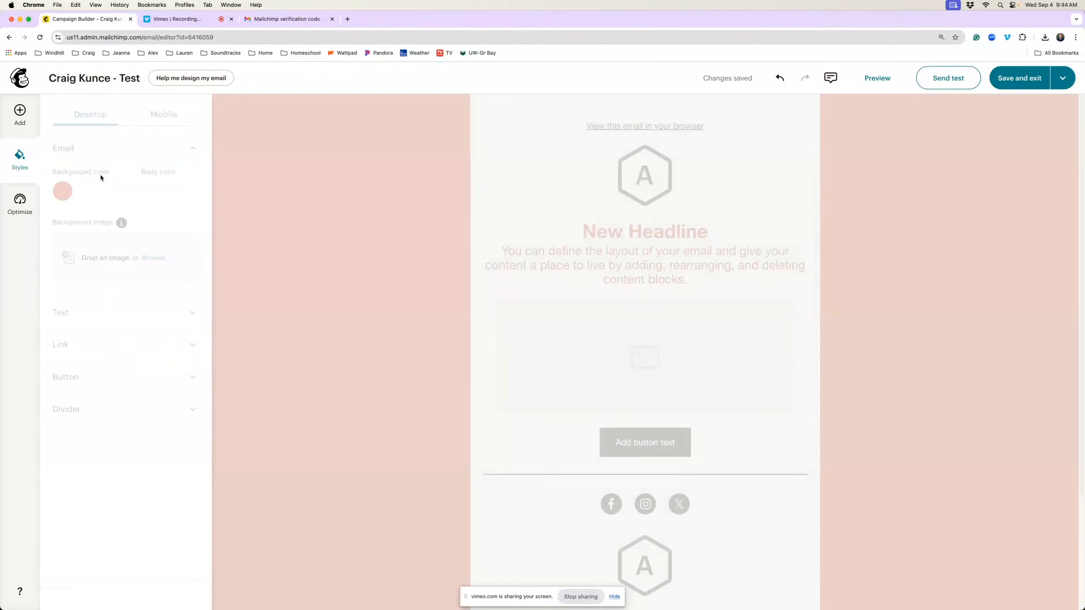
# Examine the email-wide text style options for paragraphs and headings
pyautogui.click(190, 314)
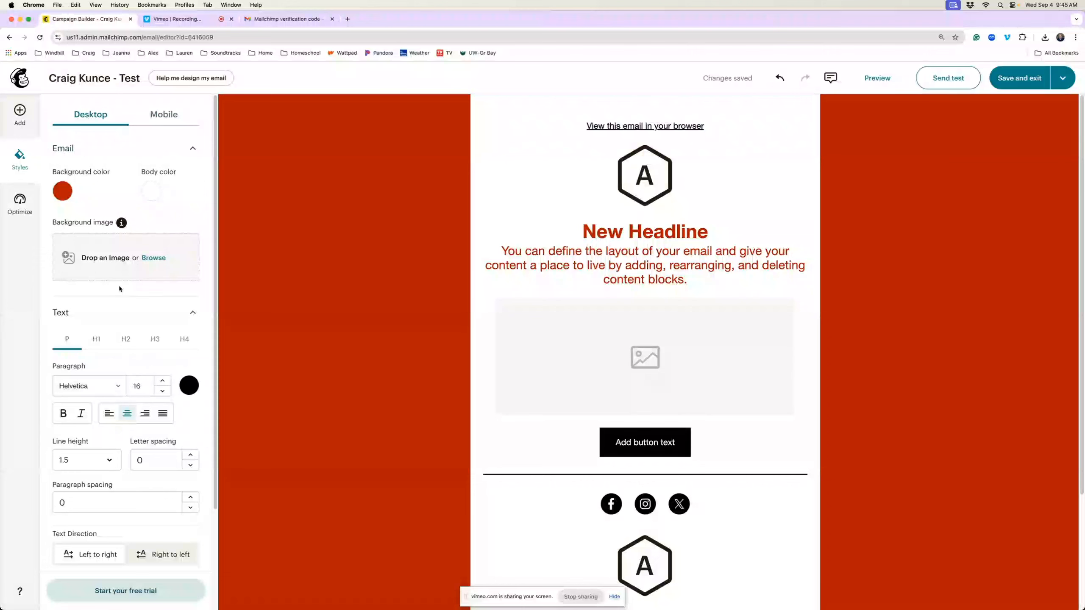
pyautogui.click(193, 148)
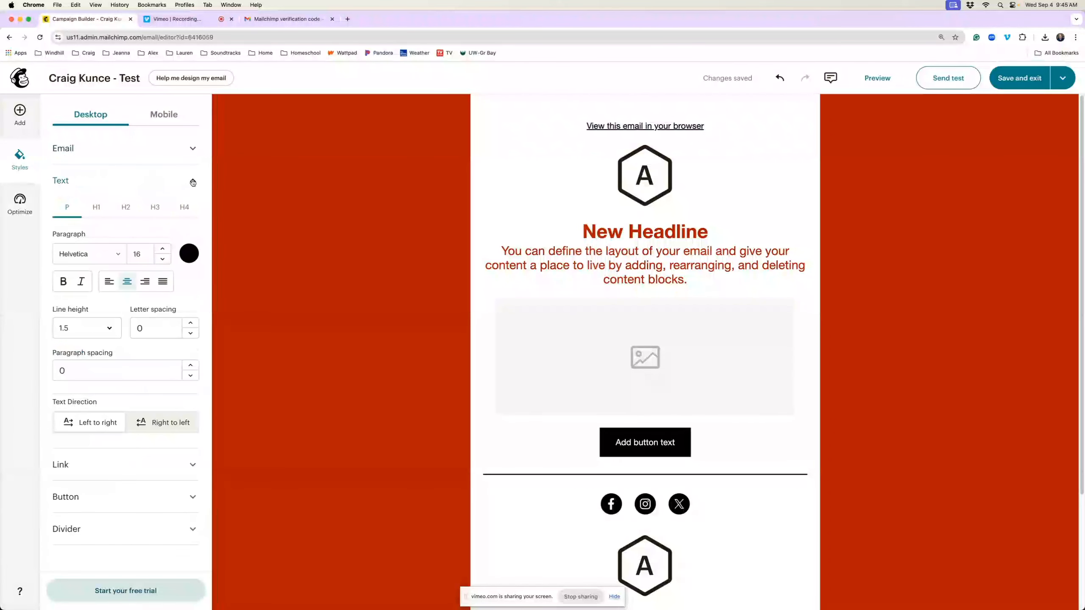
pyautogui.click(193, 180)
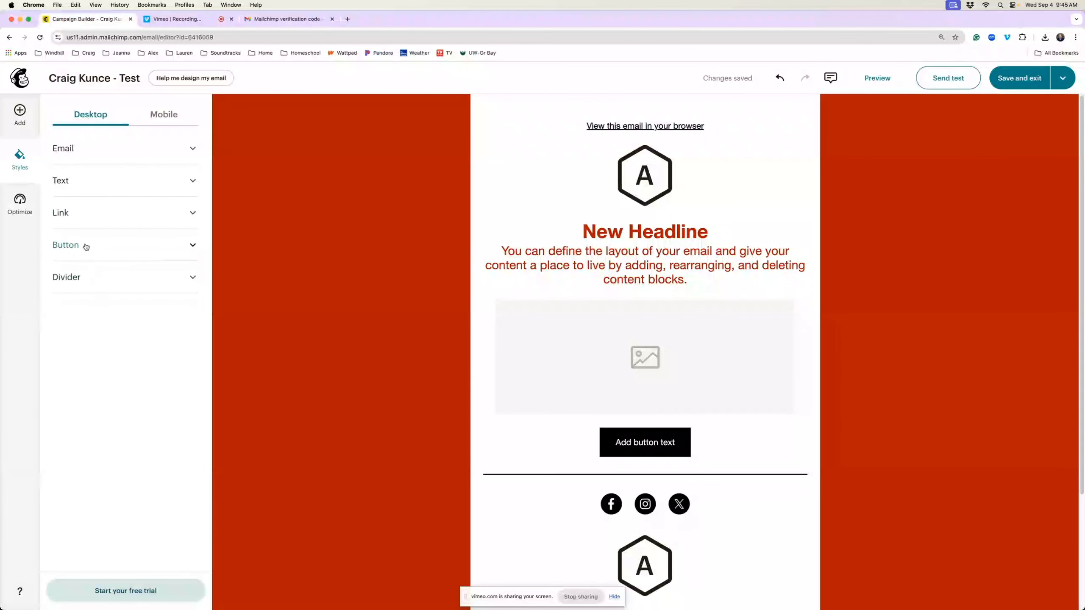
# Scale the empty image block below the headline text to 100%
pyautogui.click(19, 115)
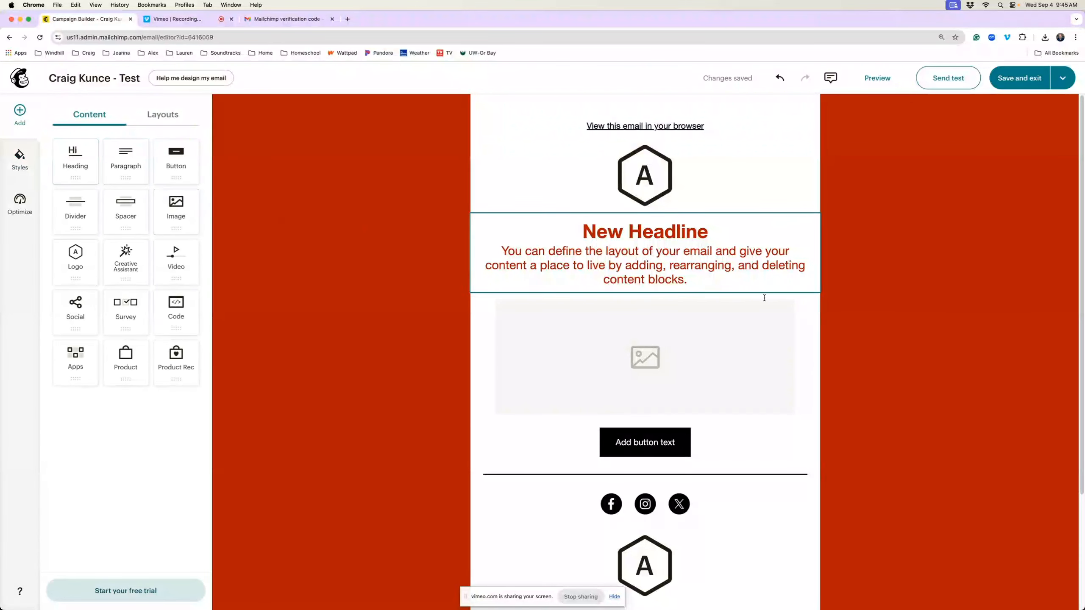
pyautogui.click(594, 338)
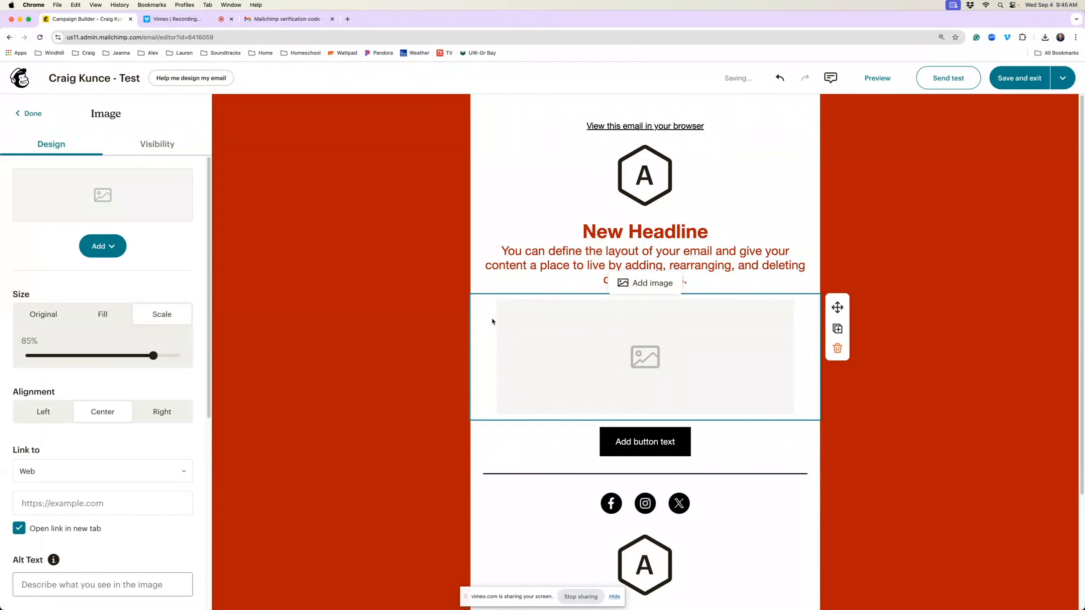
pyautogui.moveTo(155, 358); pyautogui.dragTo(179, 356)
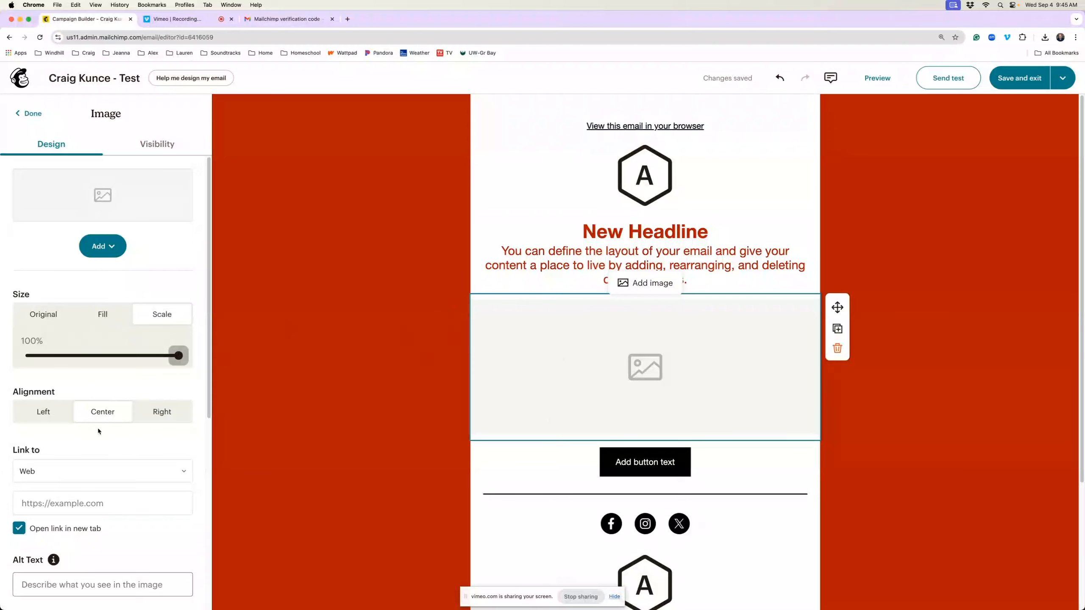
# Try a left padding of 17 on the image block and return it to 0
pyautogui.scroll(-3, 103, 430)
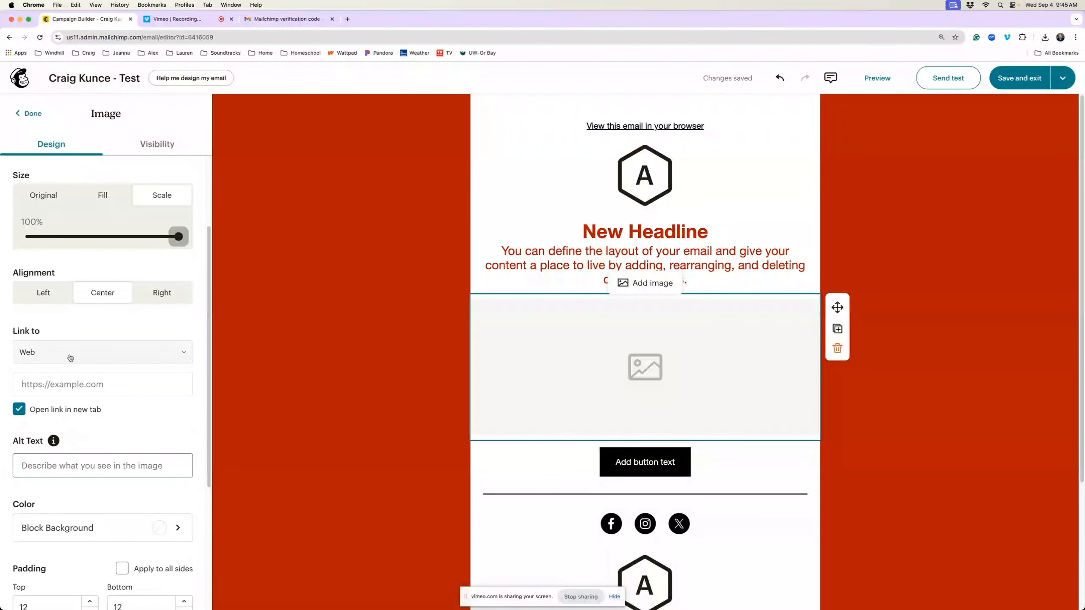
pyautogui.scroll(-5, 117, 422)
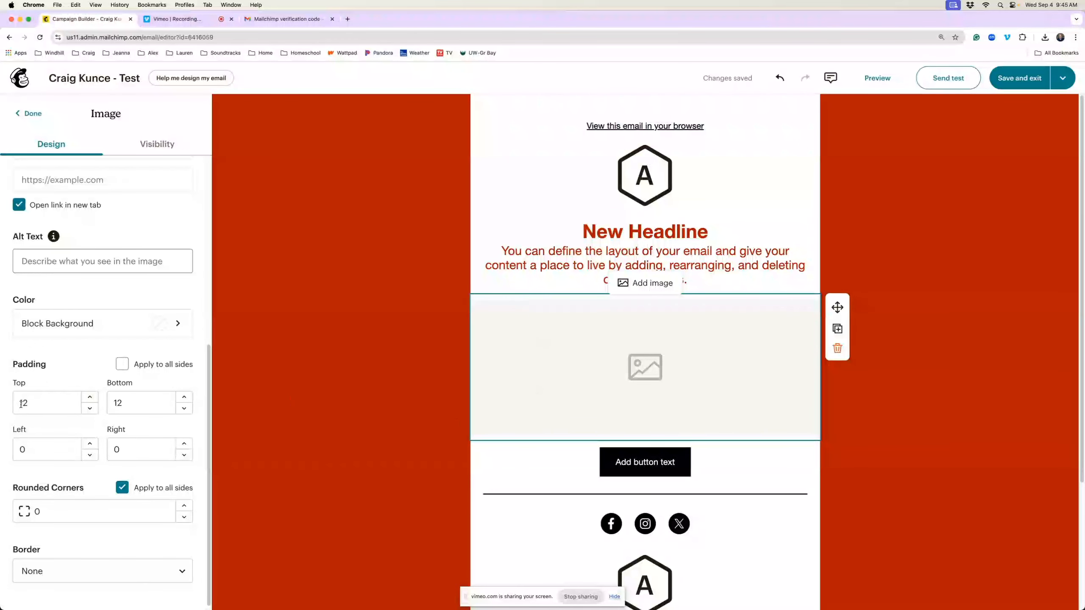
pyautogui.click(90, 444)
pyautogui.click(90, 444)
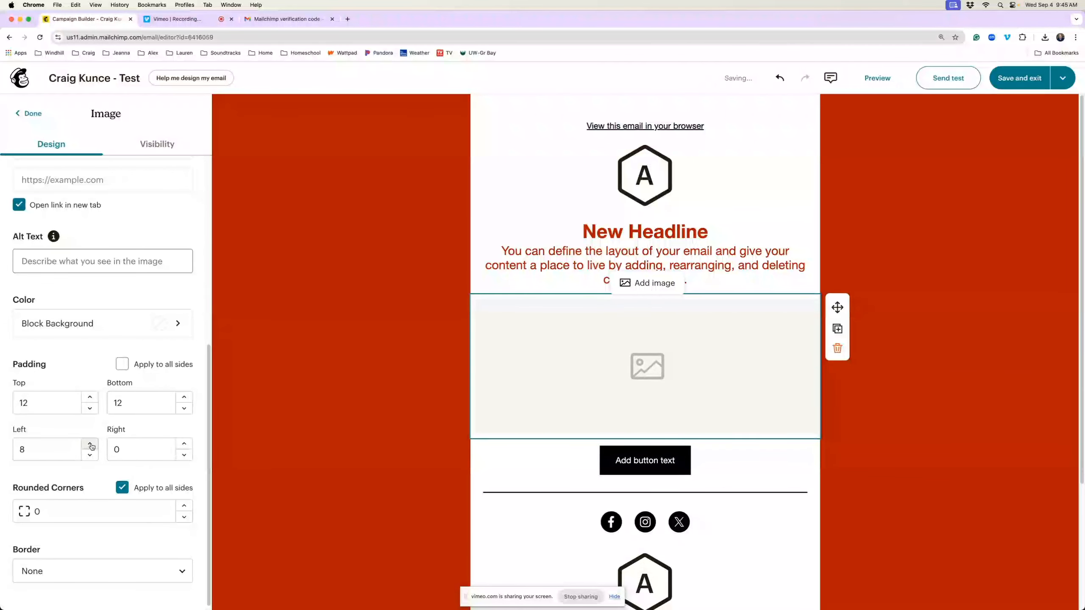
pyautogui.click(91, 444)
pyautogui.click(90, 444)
pyautogui.click(90, 444)
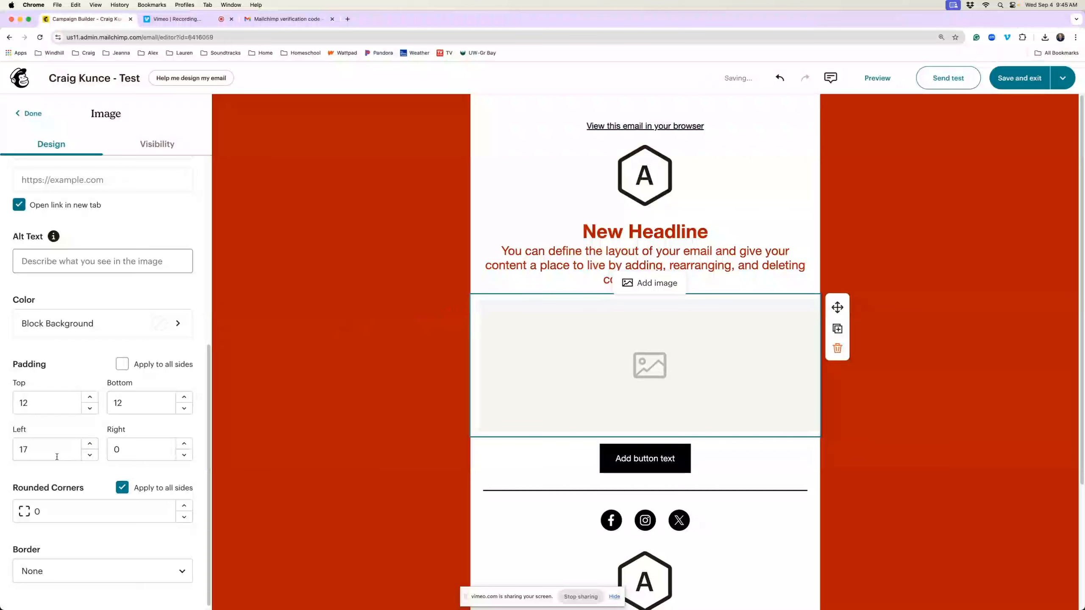
pyautogui.doubleClick(38, 451)
pyautogui.write('0')
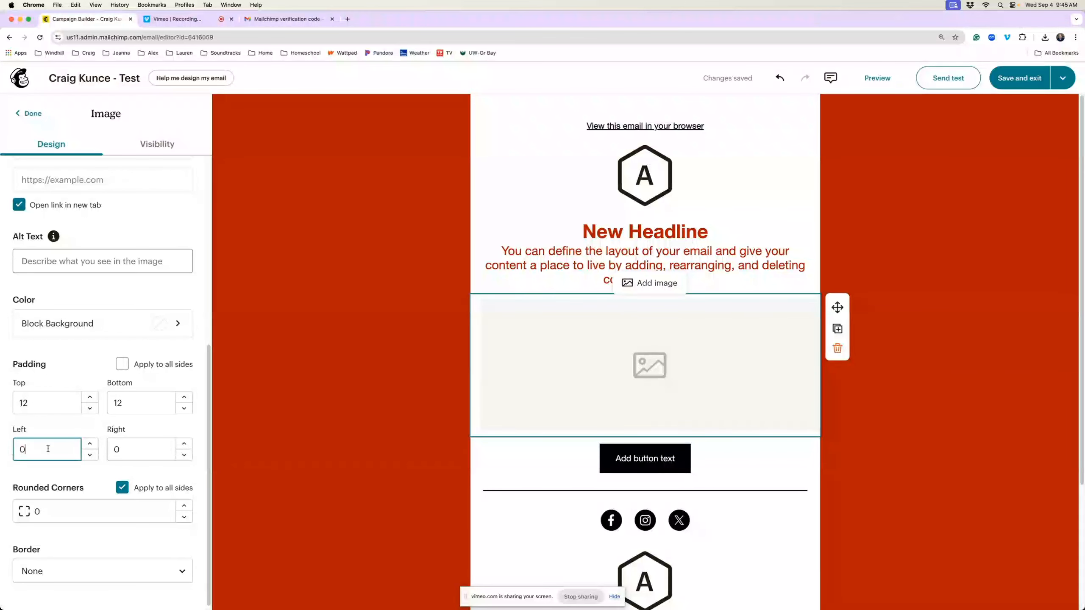
pyautogui.click(21, 411)
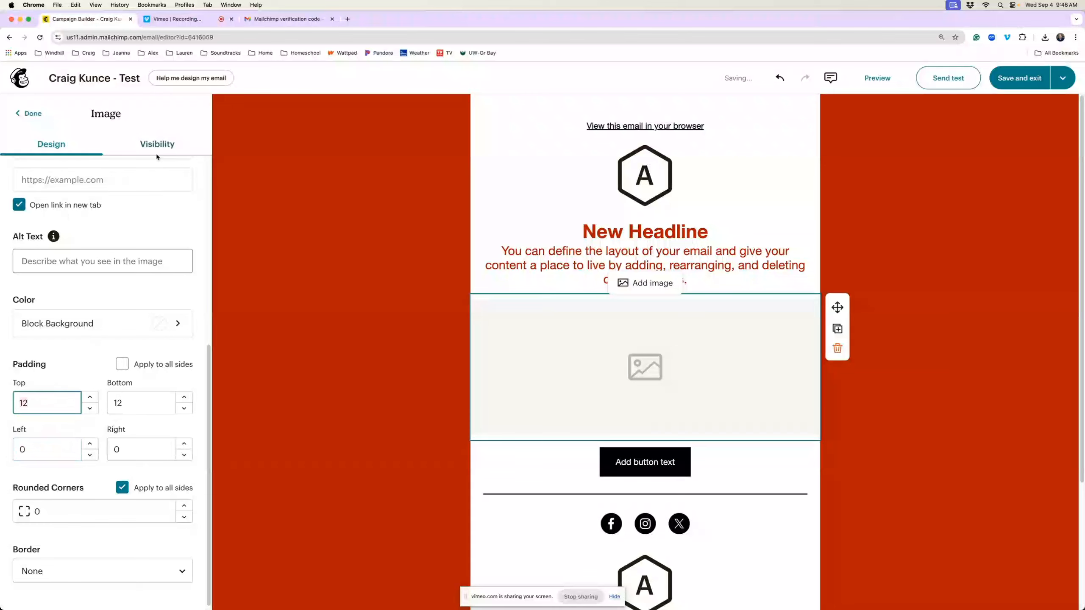
# Upload jametlene-reskp-hGKXqee3Zxw-unsplash.jpg from the Downloads folder into the image block
pyautogui.scroll(8, 151, 253)
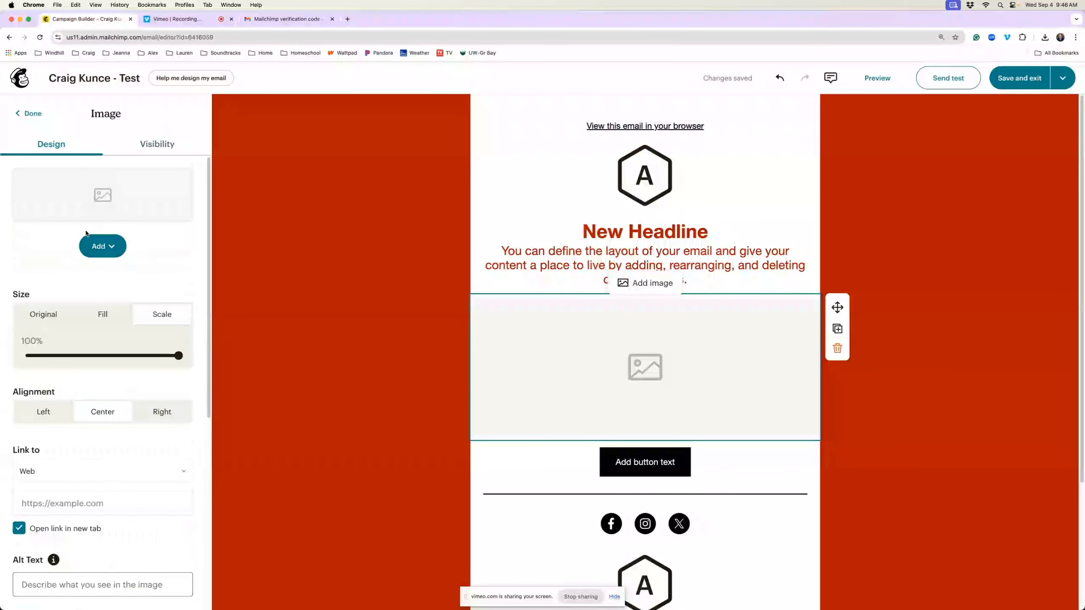
pyautogui.click(108, 252)
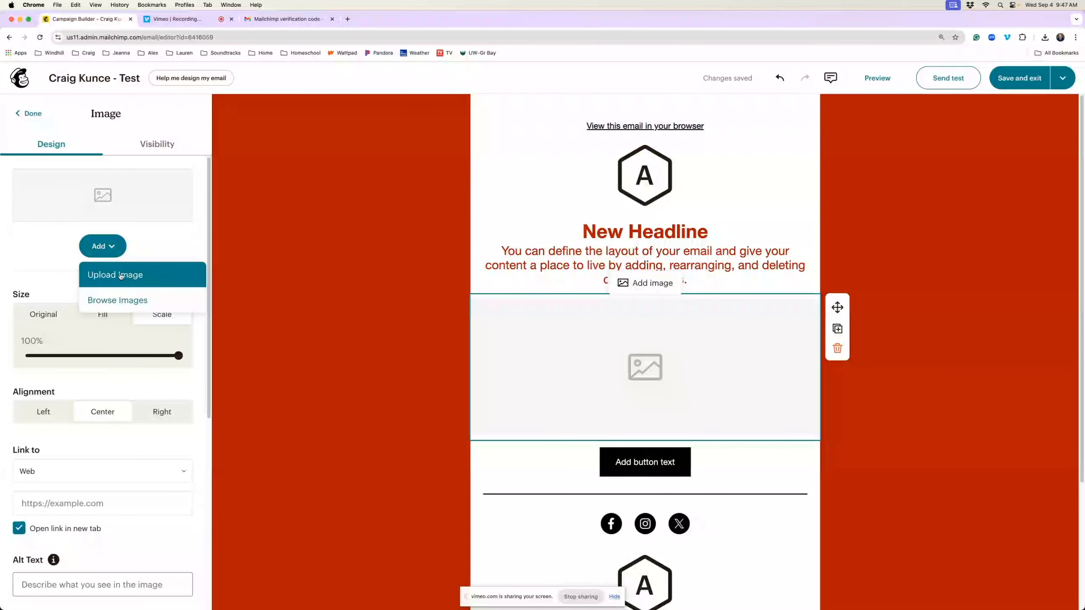
pyautogui.click(121, 274)
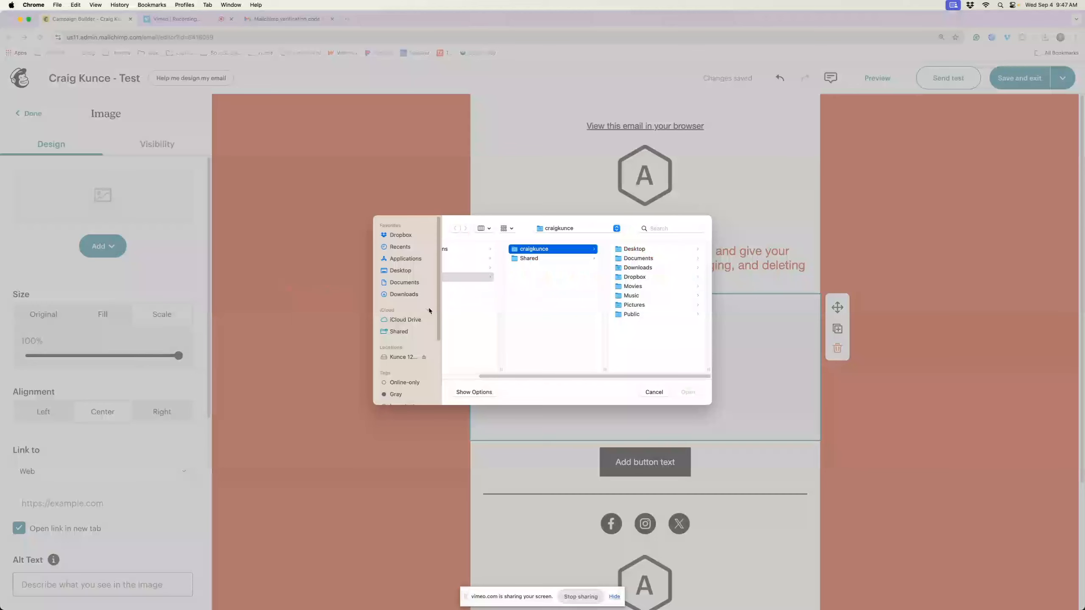
pyautogui.click(404, 295)
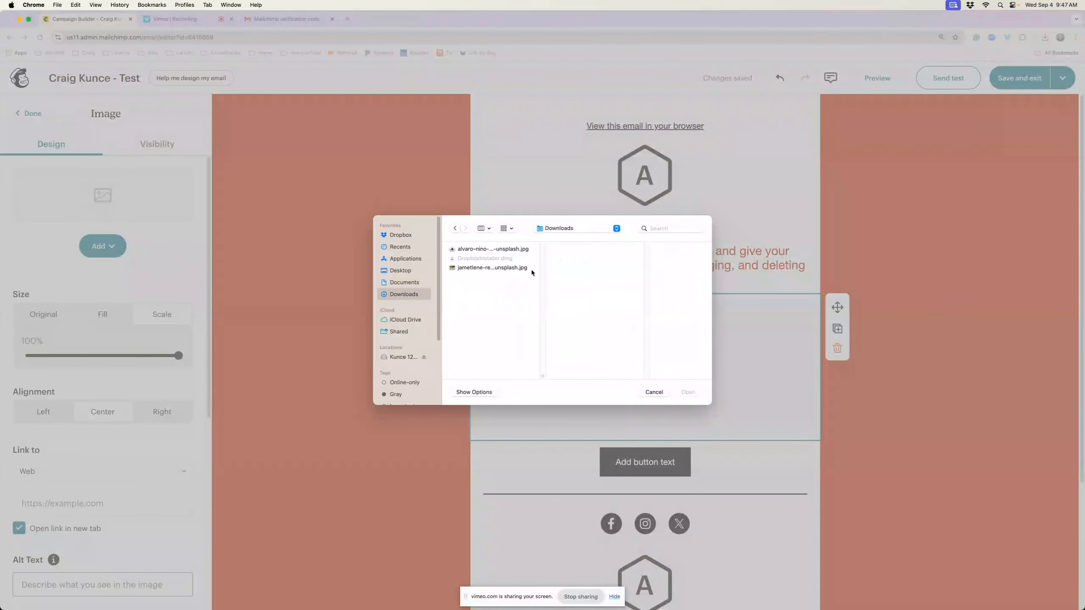
pyautogui.click(487, 252)
pyautogui.click(491, 268)
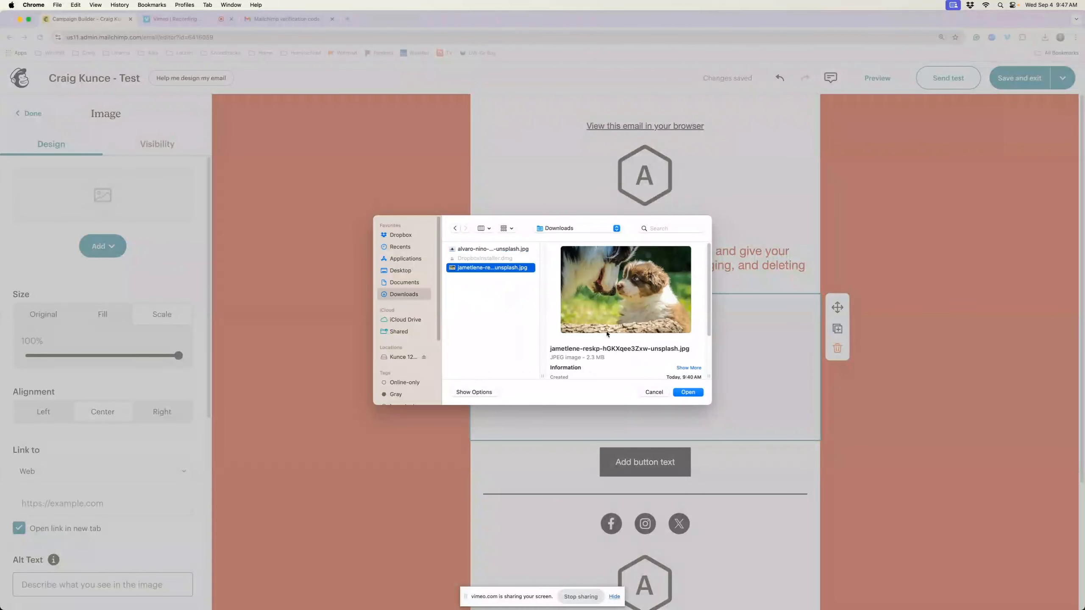
pyautogui.click(690, 393)
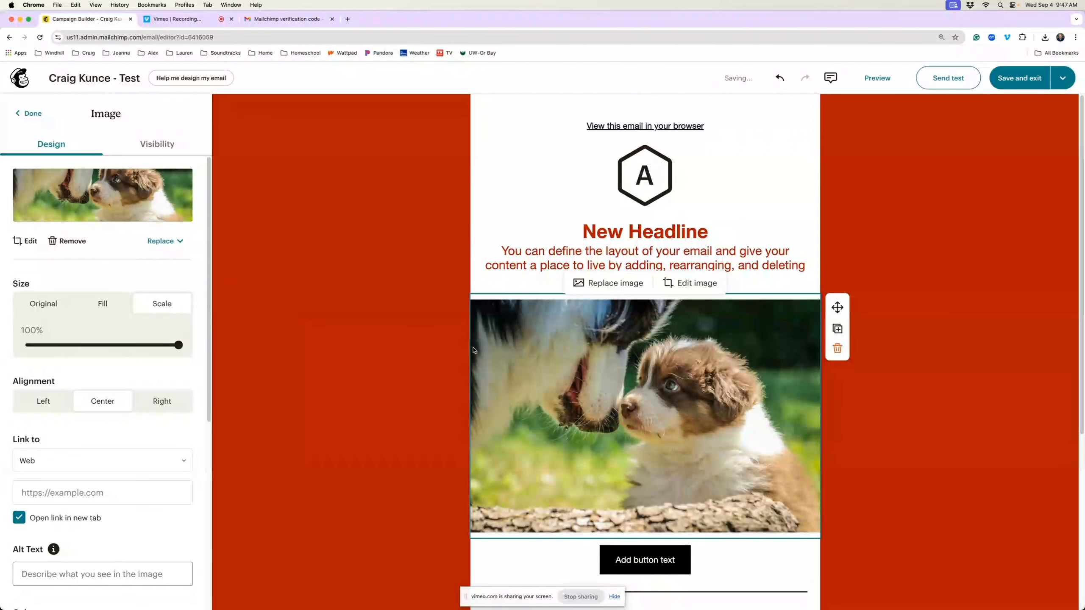
# Set the main dog image's size to Fill and finish editing the image block
pyautogui.scroll(-4, 674, 451)
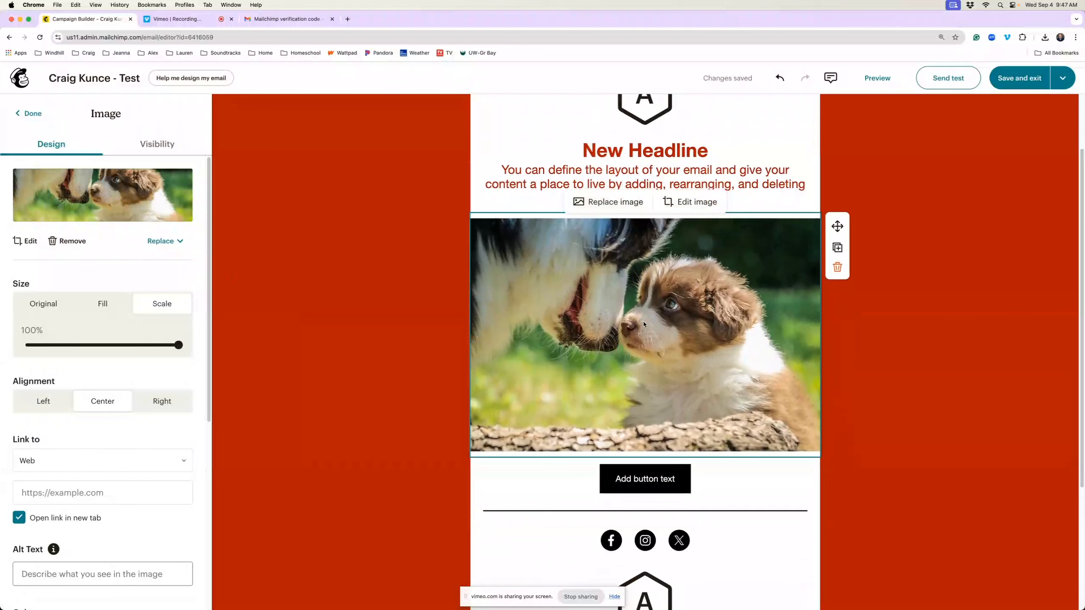
pyautogui.moveTo(178, 345); pyautogui.dragTo(205, 348)
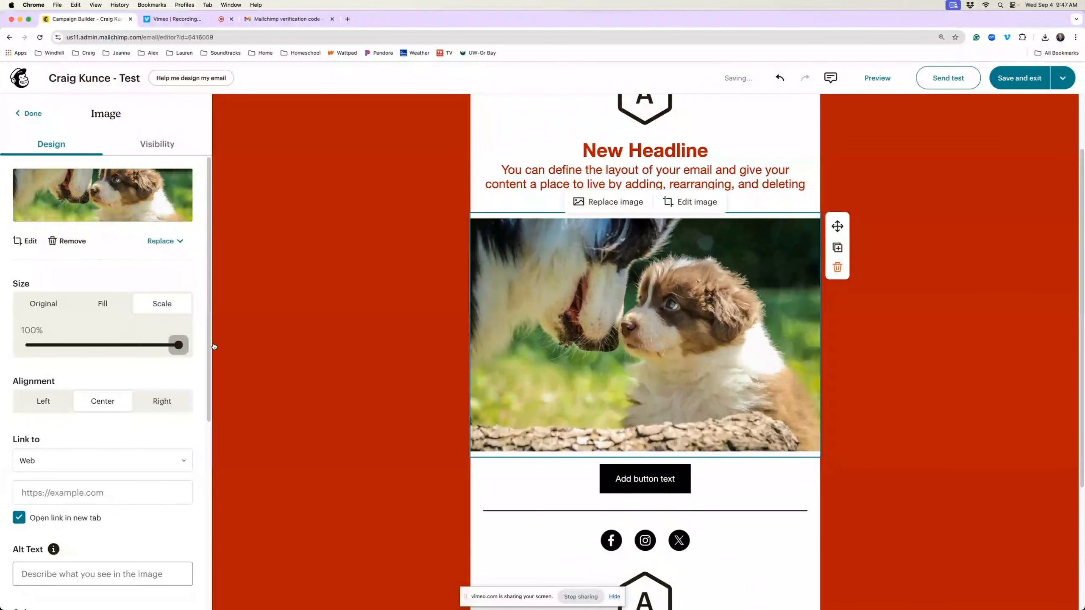
pyautogui.click(100, 304)
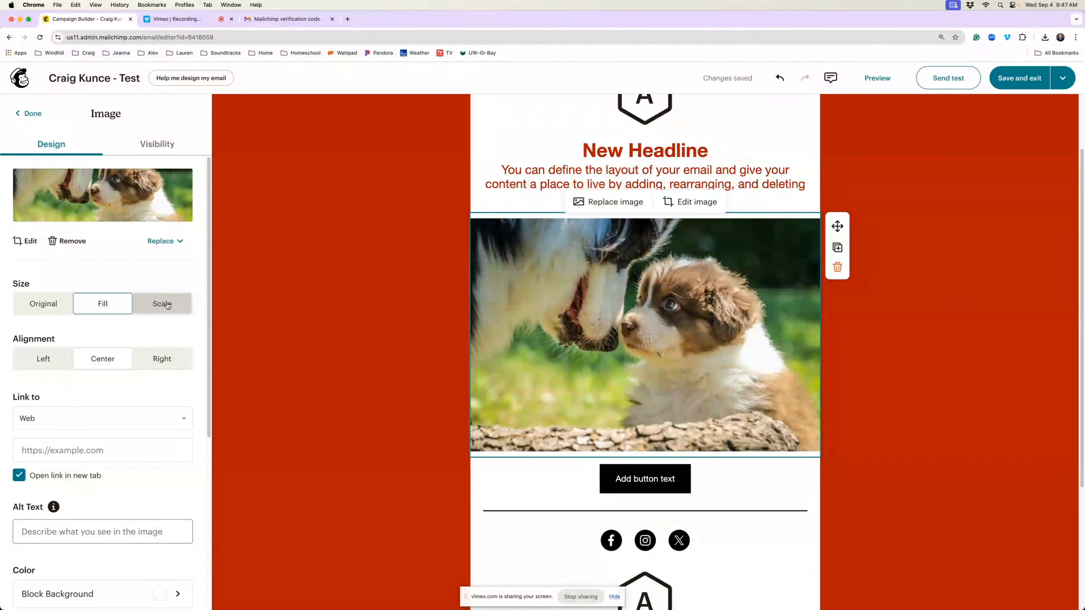
pyautogui.click(34, 113)
# Insert a blank three-column layout between the main dog image and the button, and finish editing the layout
pyautogui.scroll(2, 645, 171)
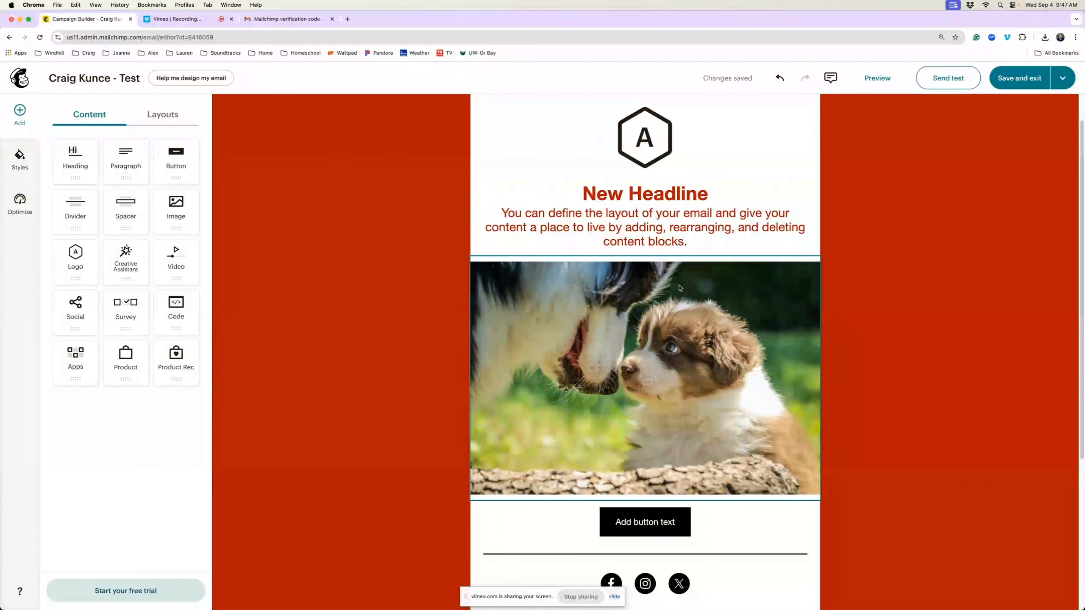
pyautogui.scroll(-2, 674, 166)
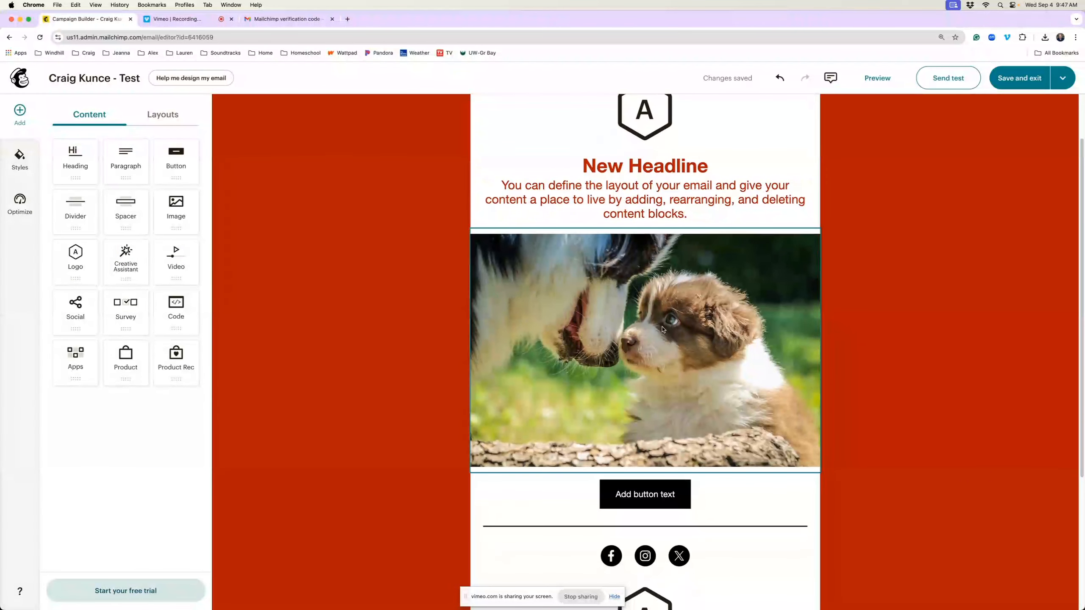
pyautogui.scroll(-2, 648, 413)
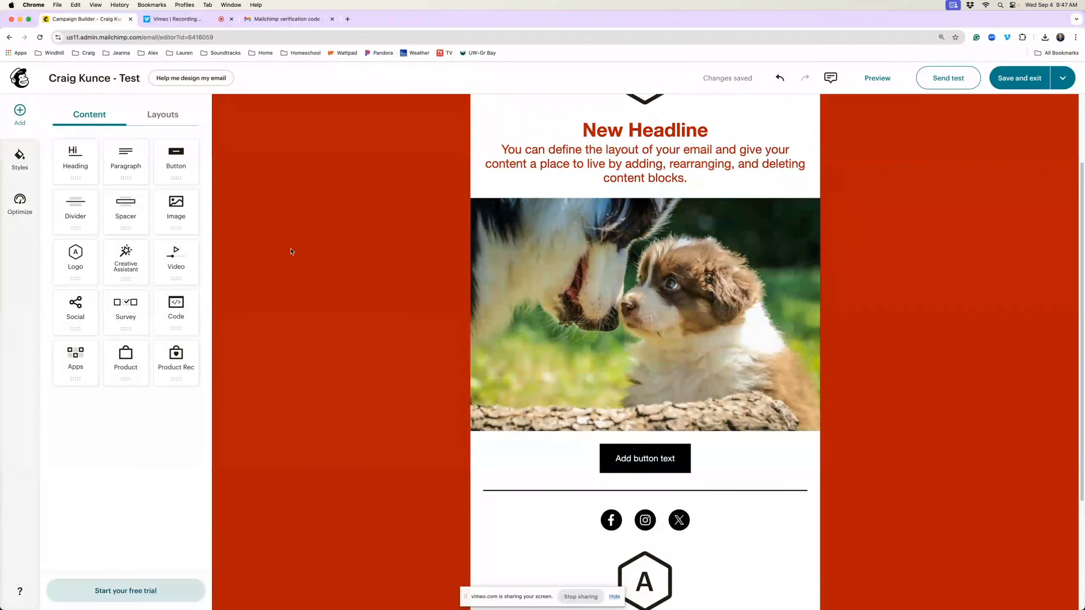
pyautogui.click(164, 117)
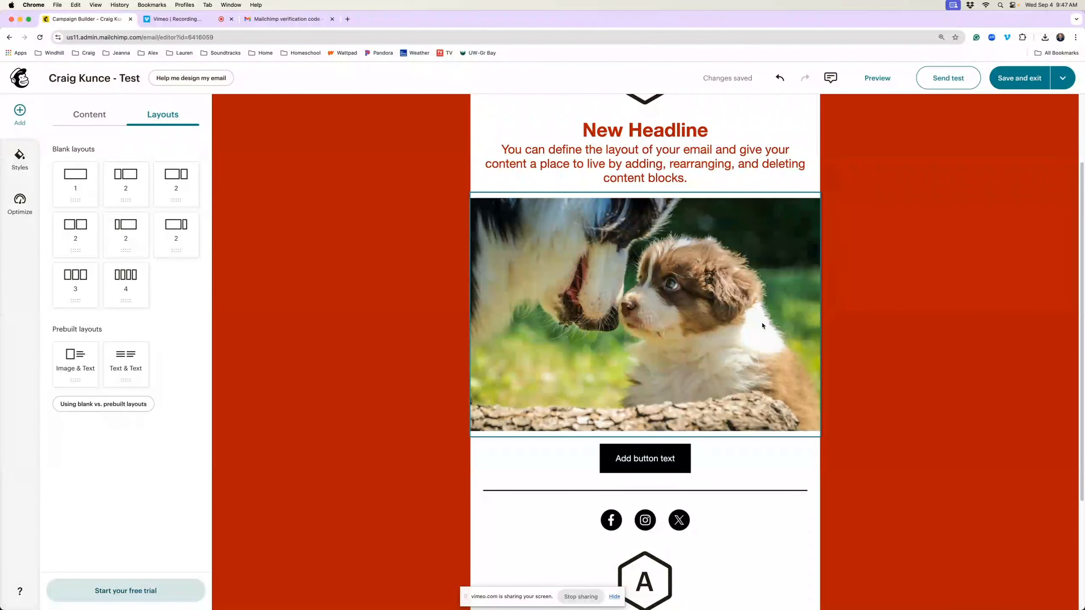
pyautogui.moveTo(74, 286); pyautogui.dragTo(646, 437)
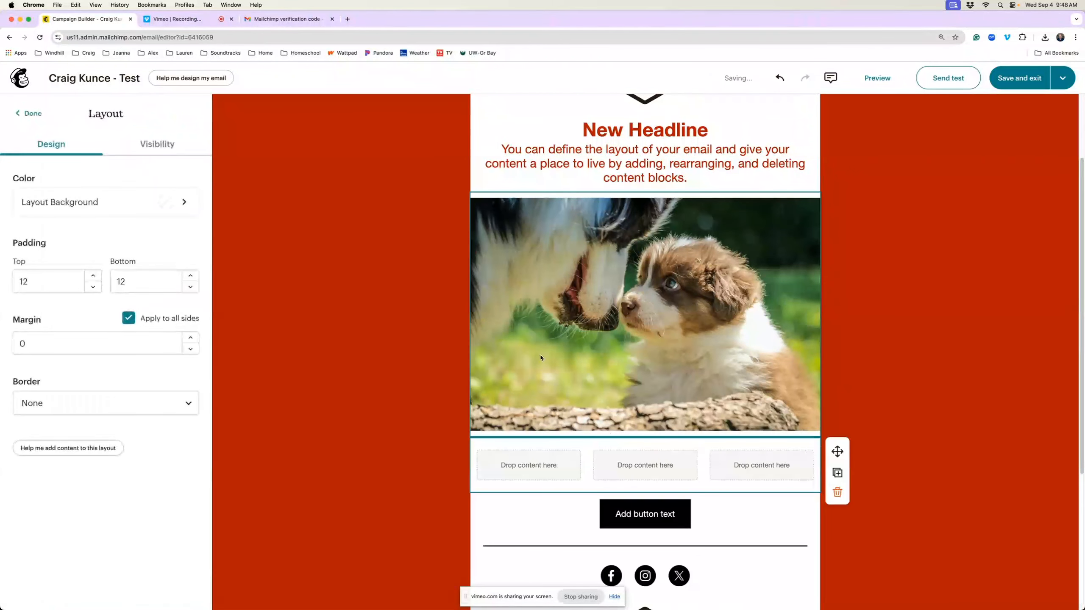
pyautogui.scroll(-4, 540, 357)
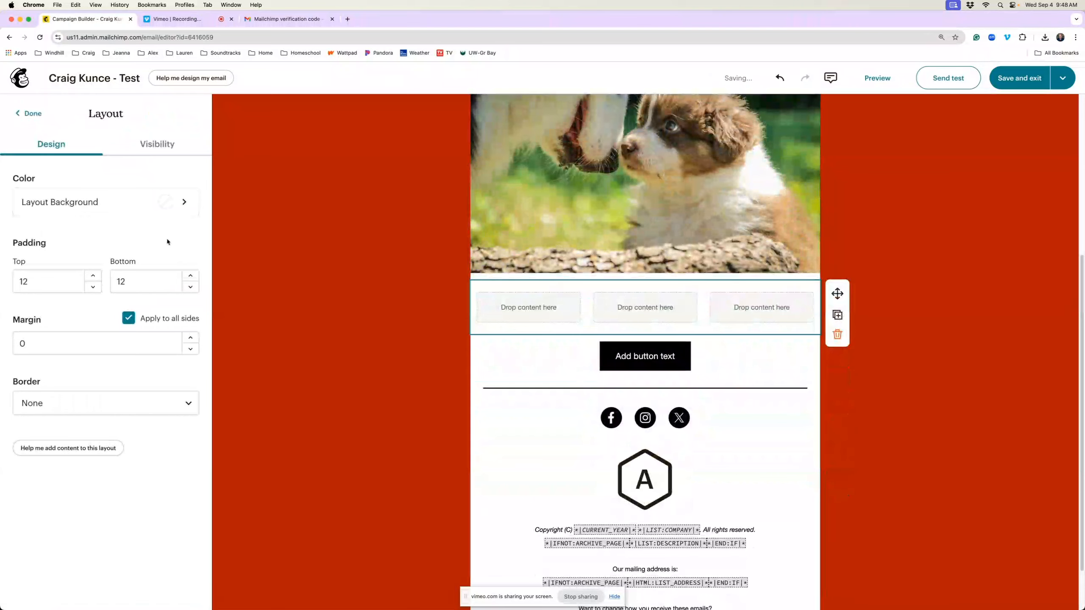
pyautogui.click(33, 114)
# Add an image block to the layout's first column and upload the alvaro-nino unsplash JPG from Downloads into it
pyautogui.moveTo(174, 214); pyautogui.dragTo(535, 317)
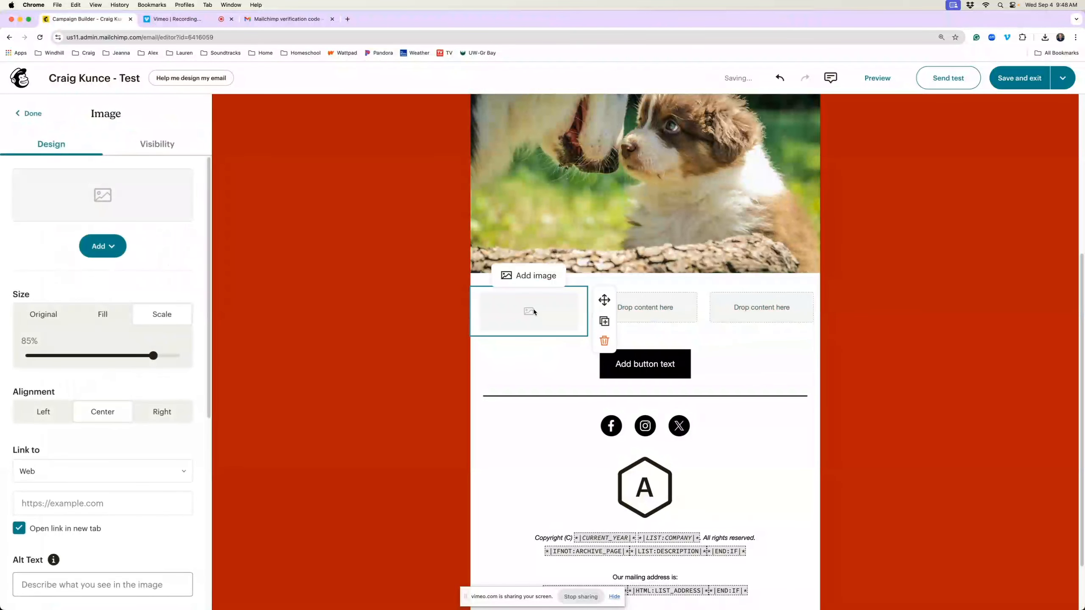
pyautogui.click(526, 275)
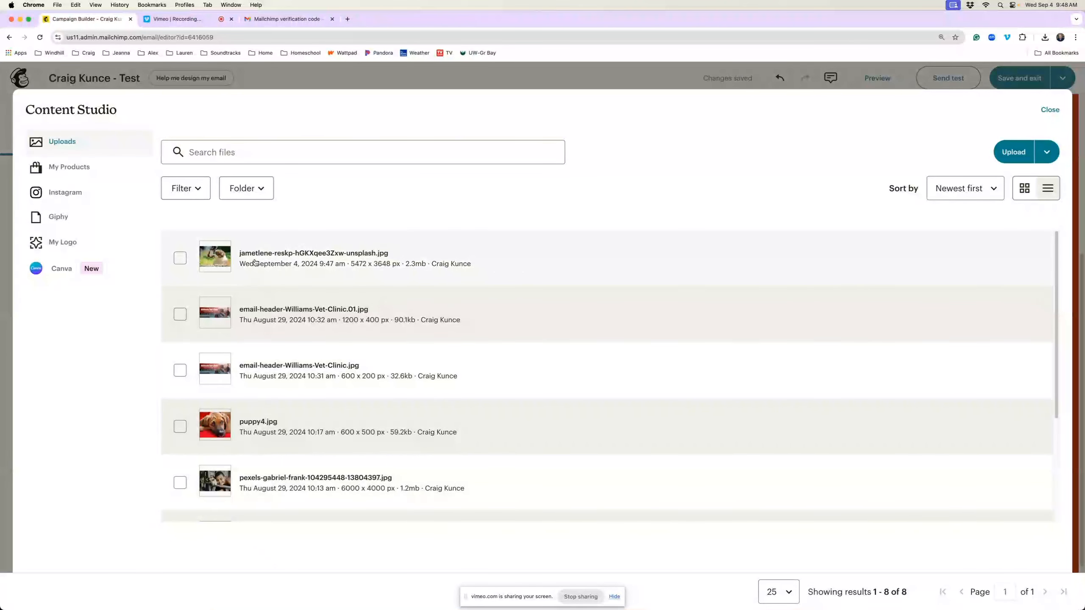
pyautogui.click(1014, 151)
pyautogui.click(476, 270)
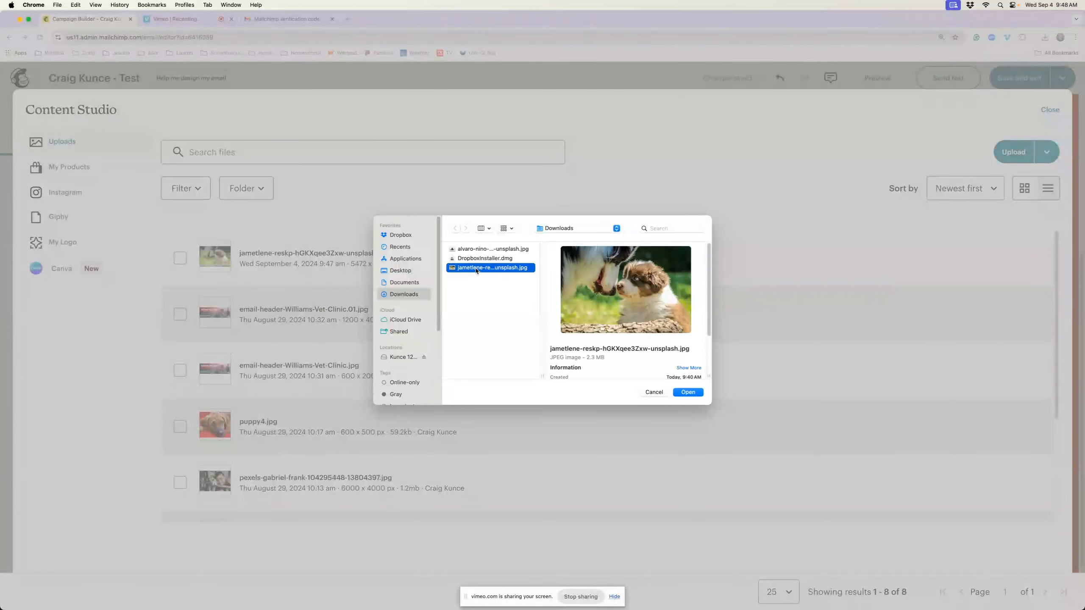
pyautogui.click(479, 250)
pyautogui.click(688, 392)
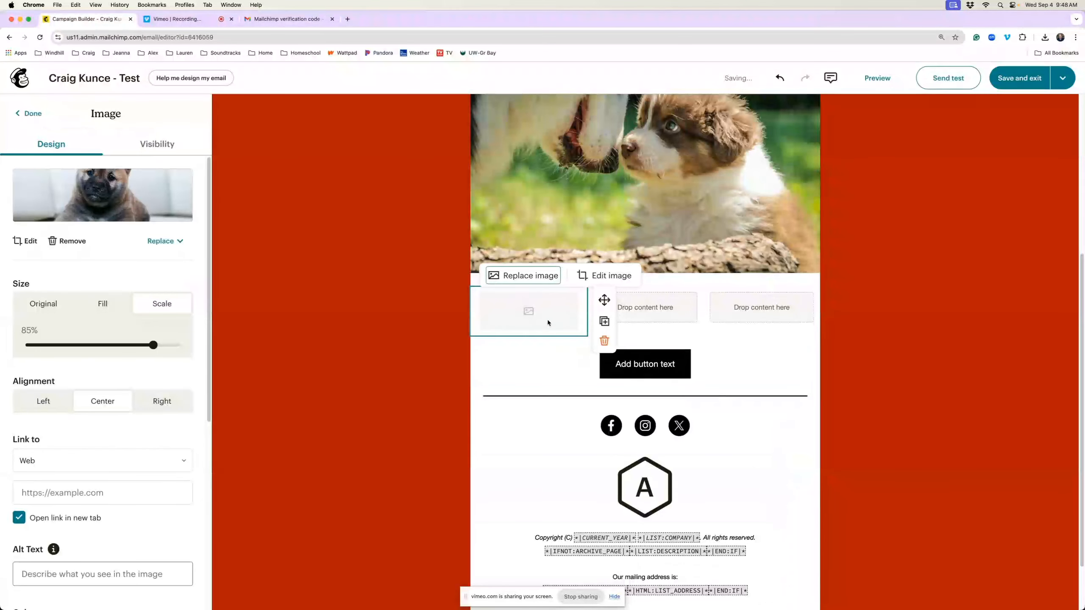
# Try the Fill and Original sizes on the first column's image, return it to Scale and finish editing
pyautogui.click(101, 307)
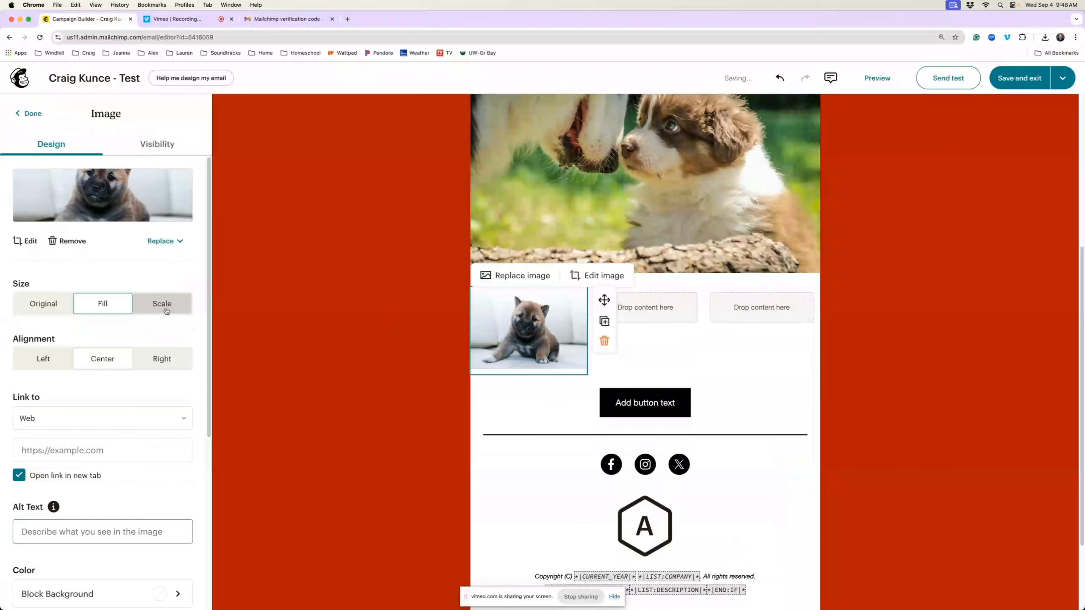
pyautogui.click(49, 308)
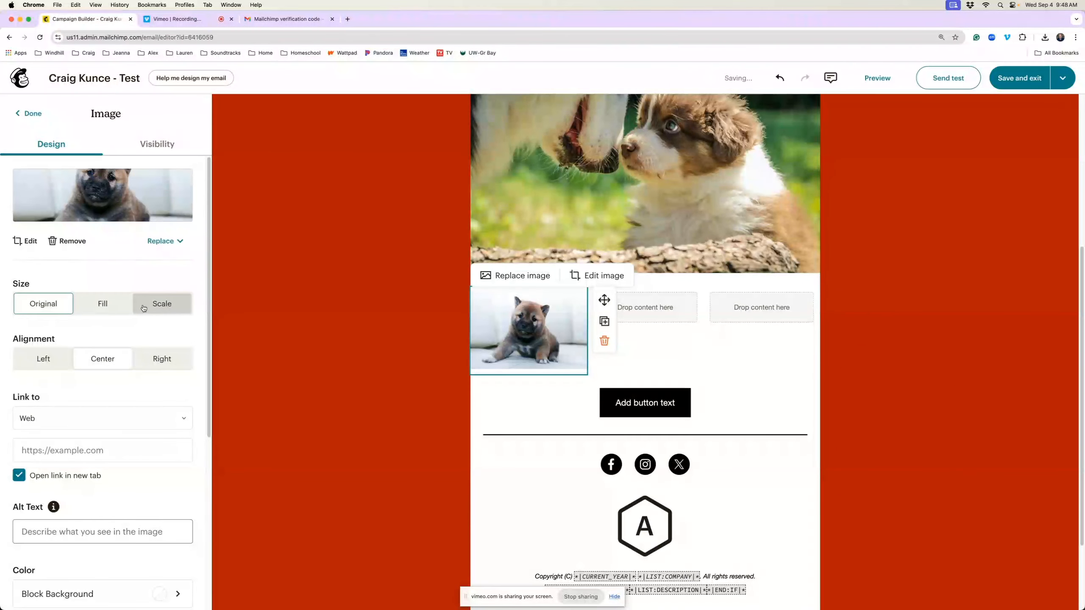
pyautogui.click(169, 306)
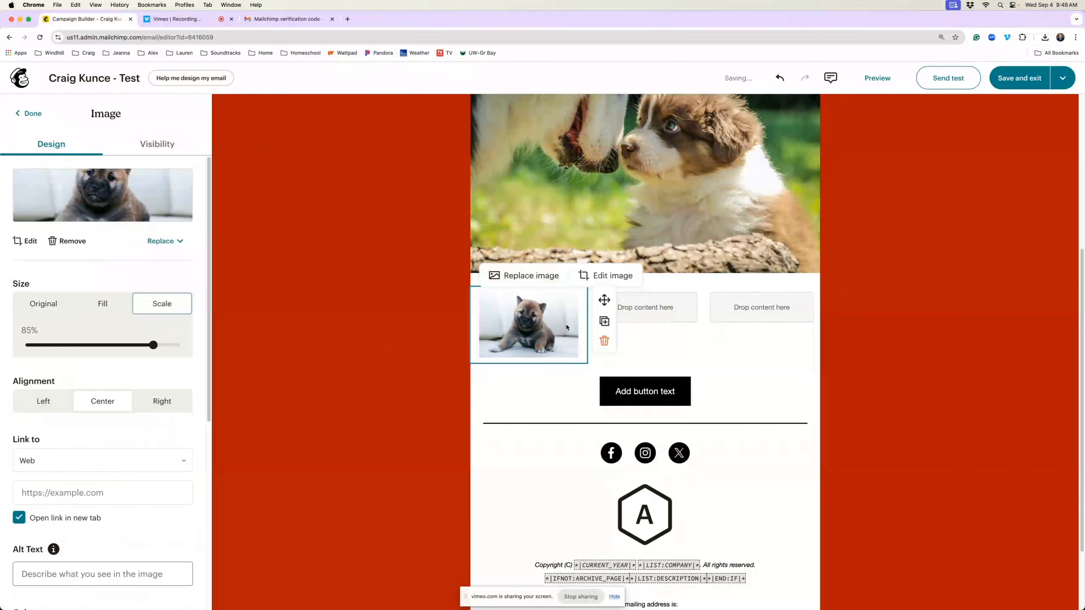
pyautogui.click(32, 114)
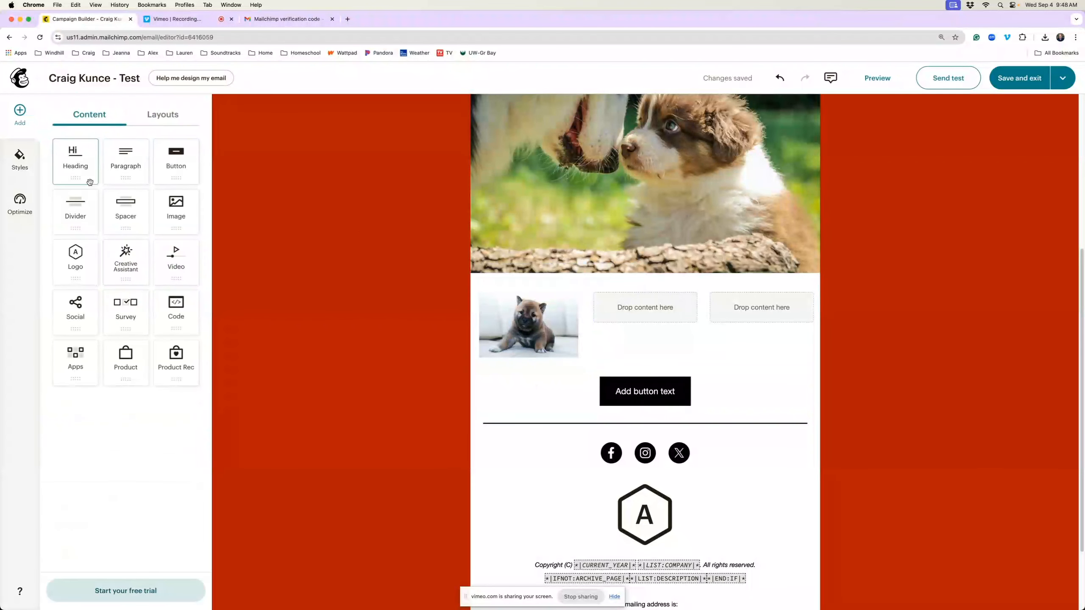
# Add a paragraph reading "Milo" below the puppy image in the first column
pyautogui.moveTo(126, 162); pyautogui.dragTo(540, 363)
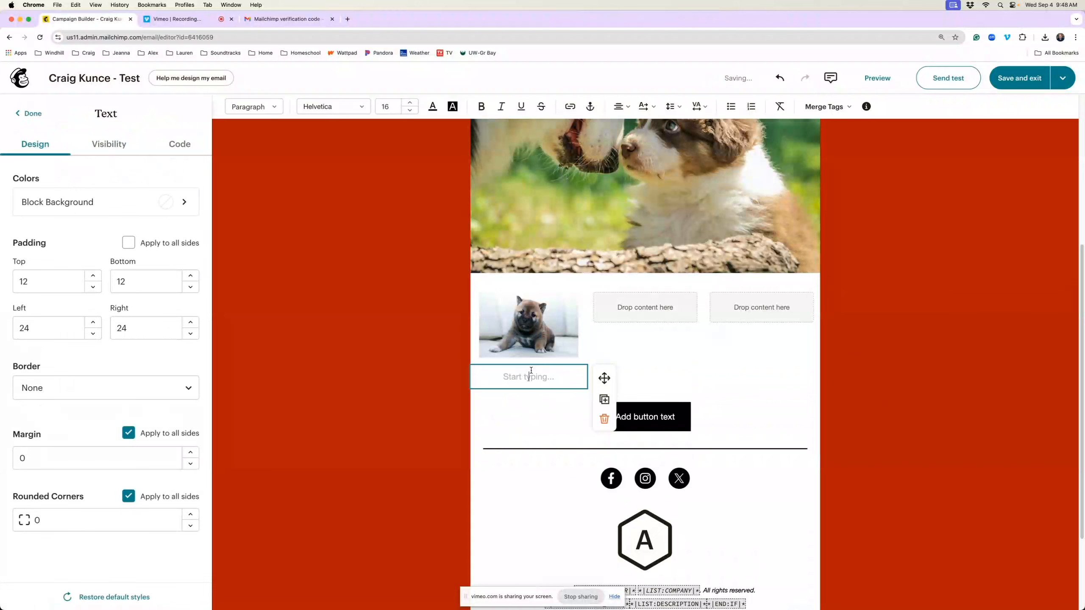
pyautogui.write('Milo')
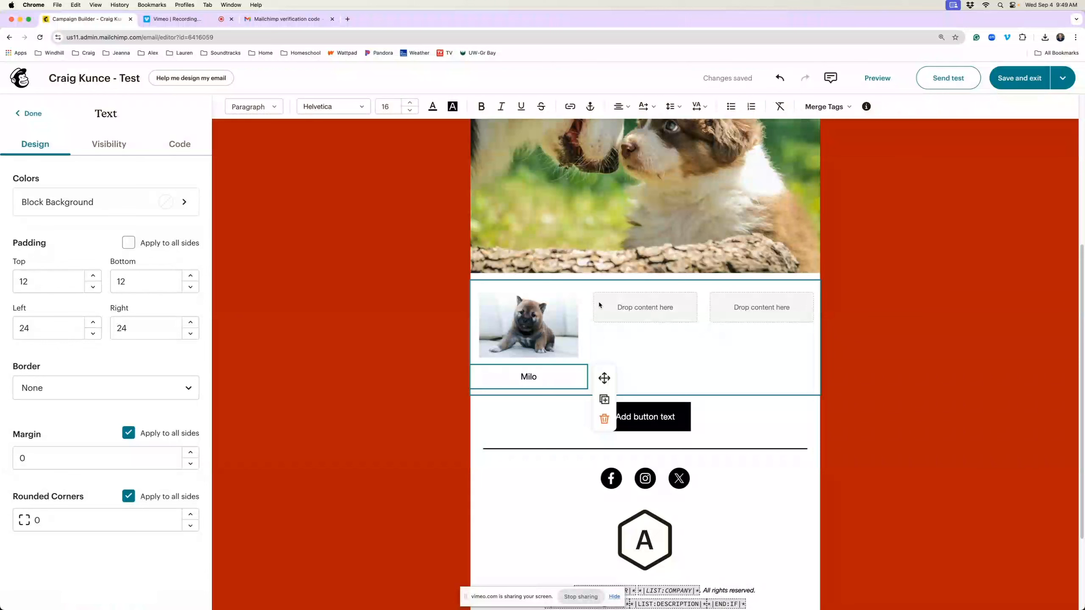
pyautogui.click(645, 306)
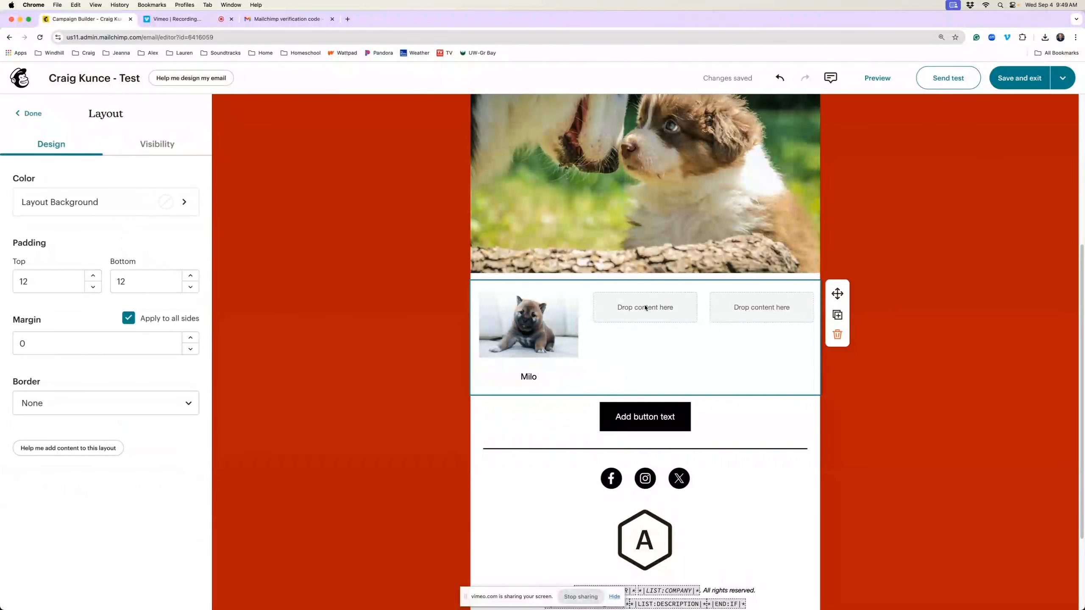
# Finish editing the layout and look over the email from the headline down to the button
pyautogui.click(25, 113)
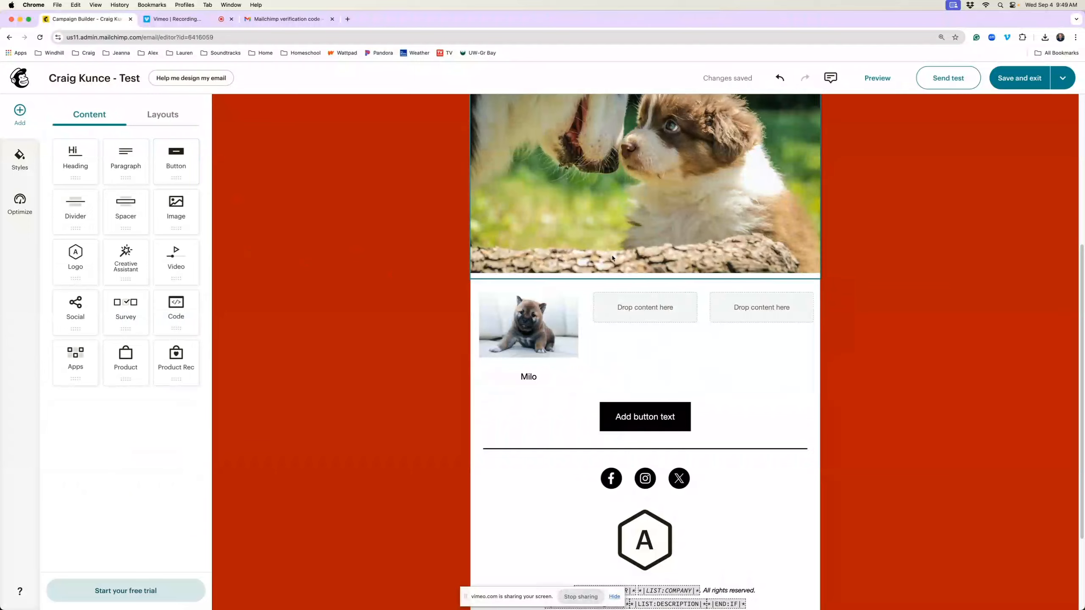
pyautogui.scroll(3, 613, 264)
pyautogui.scroll(-2, 614, 264)
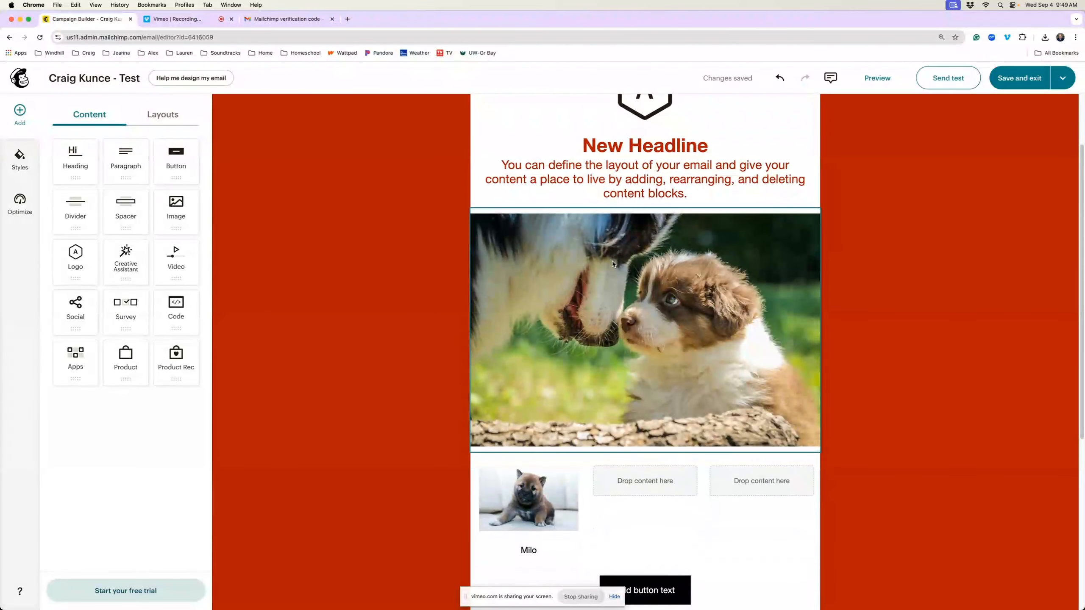
pyautogui.scroll(-1, 641, 277)
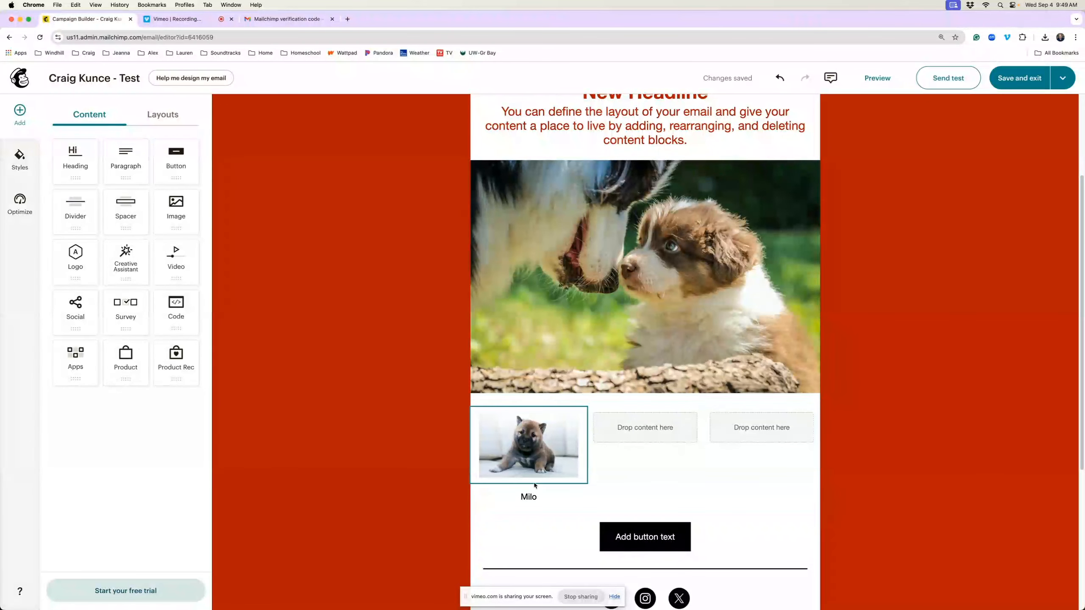
pyautogui.scroll(-5, 560, 374)
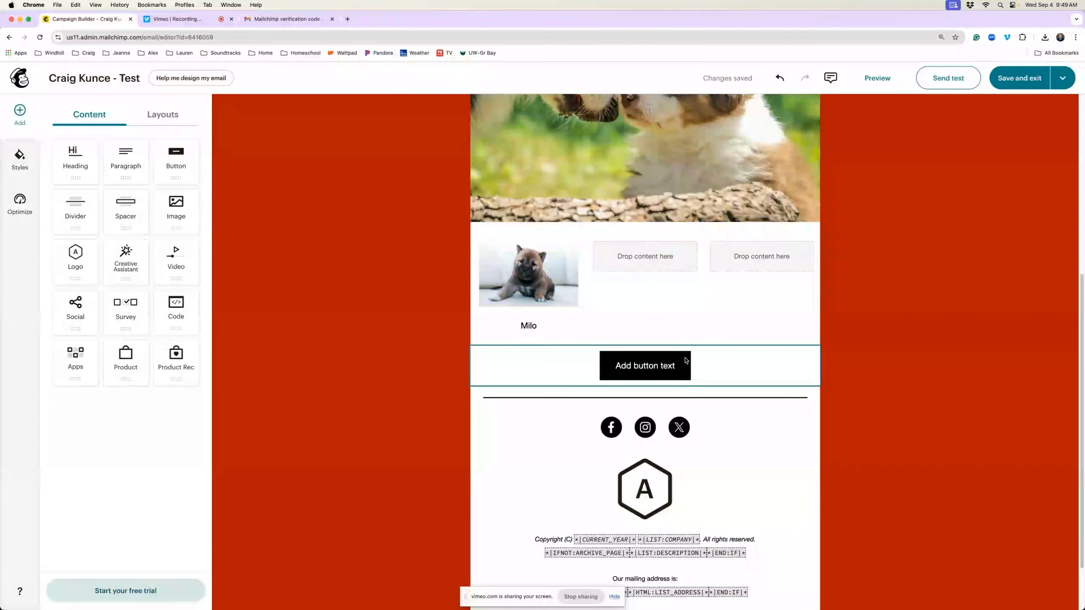
# Open the settings of the button below the three-column layout and examine its link, alignment, shape, size, border, color and padding options
pyautogui.click(686, 360)
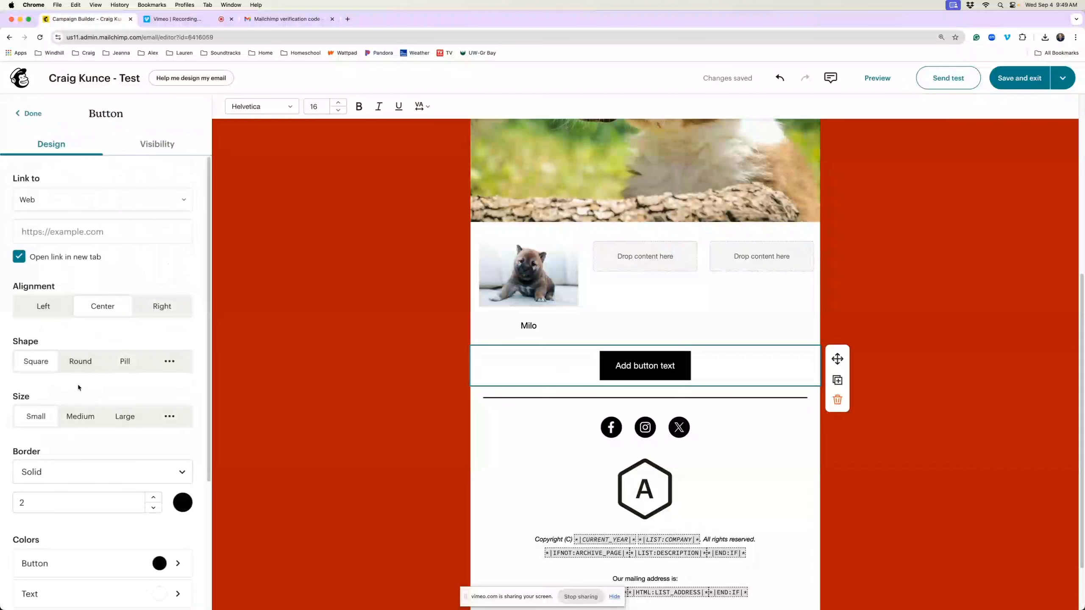
pyautogui.scroll(-1, 91, 333)
pyautogui.scroll(-2, 90, 333)
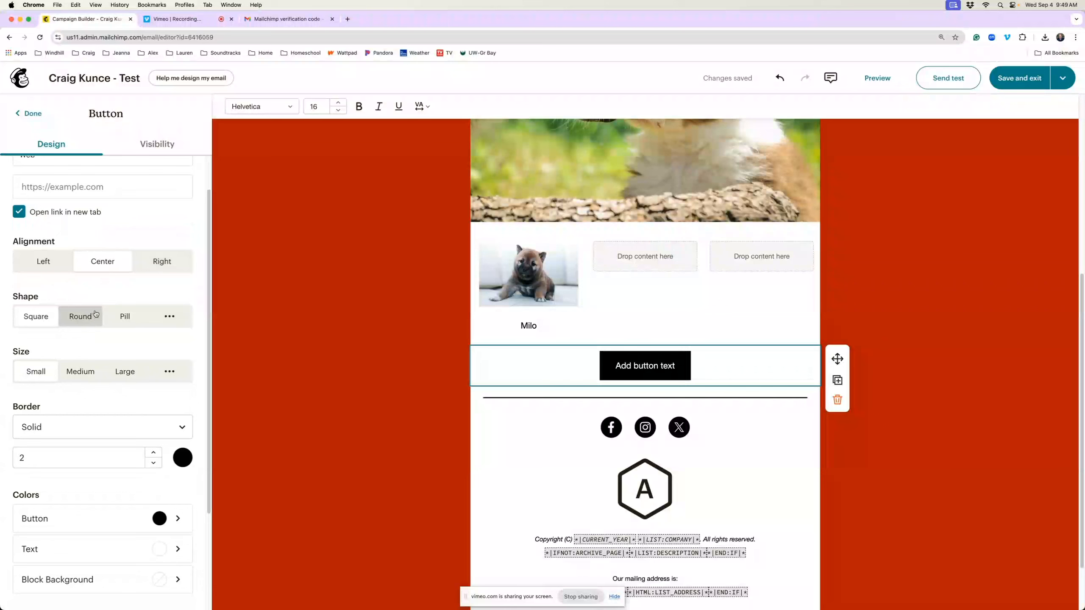
pyautogui.scroll(-1, 91, 314)
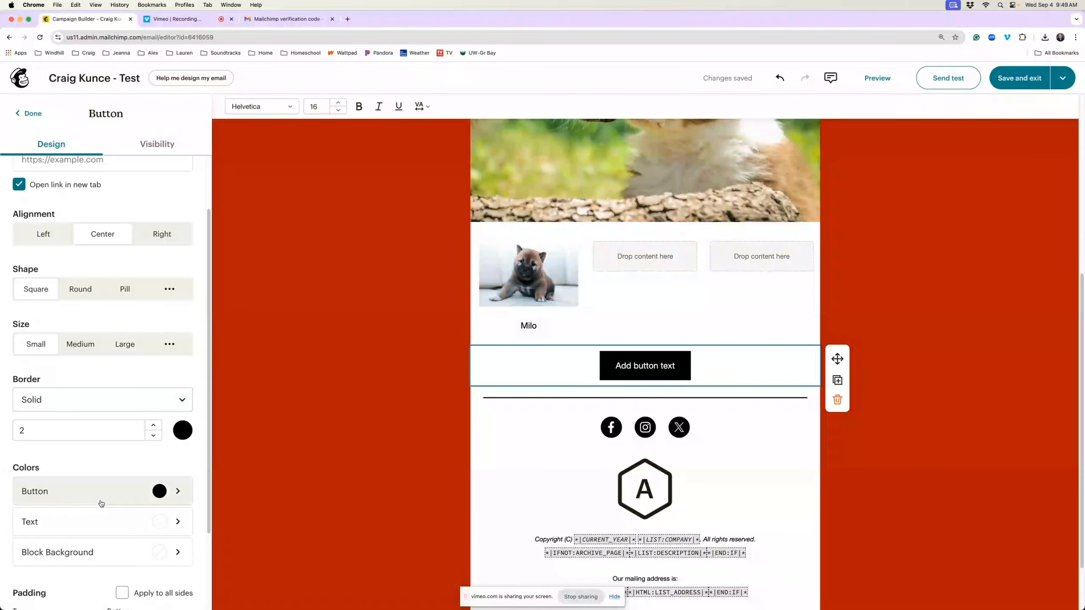
pyautogui.scroll(-4, 98, 449)
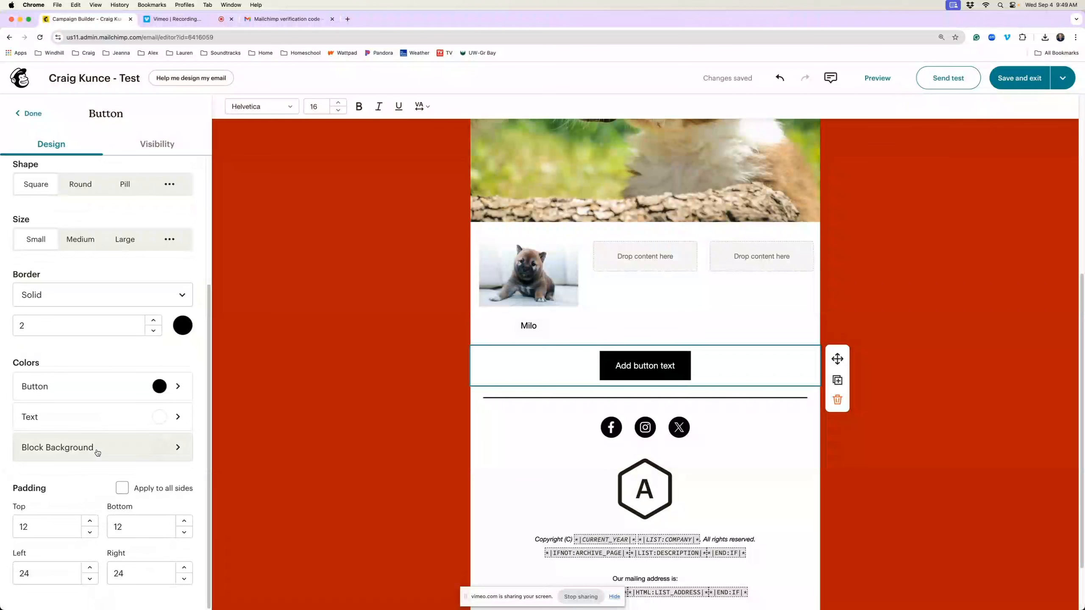
pyautogui.scroll(1, 98, 454)
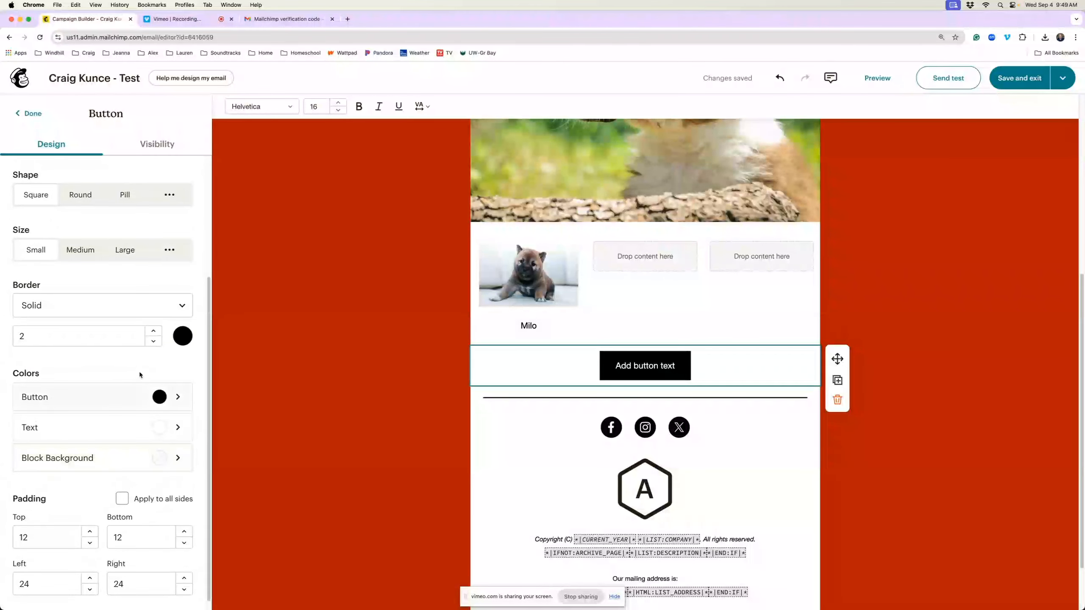
pyautogui.click(106, 305)
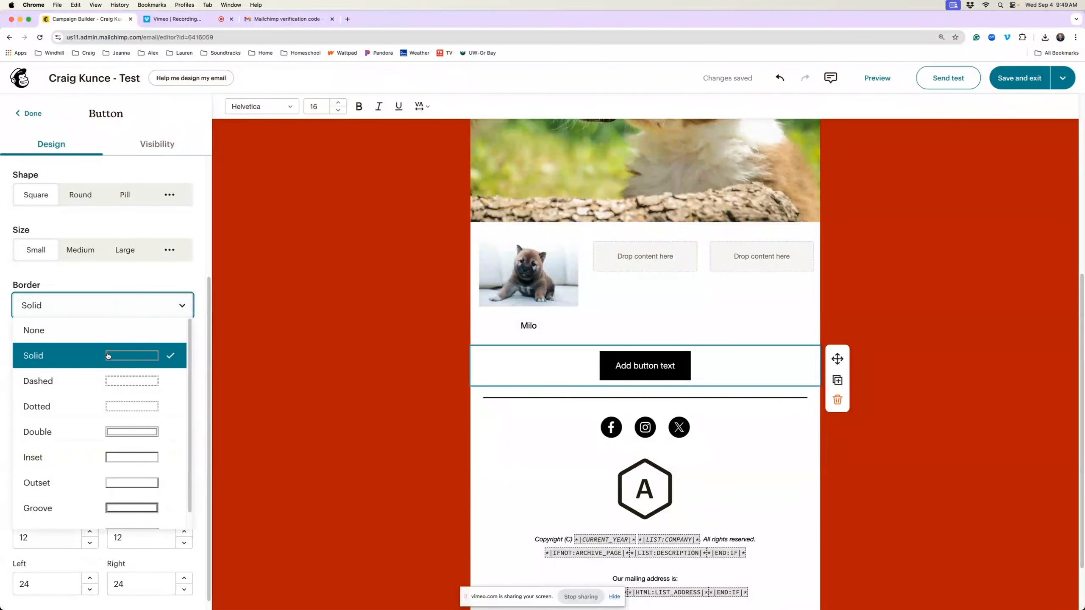
pyautogui.click(155, 283)
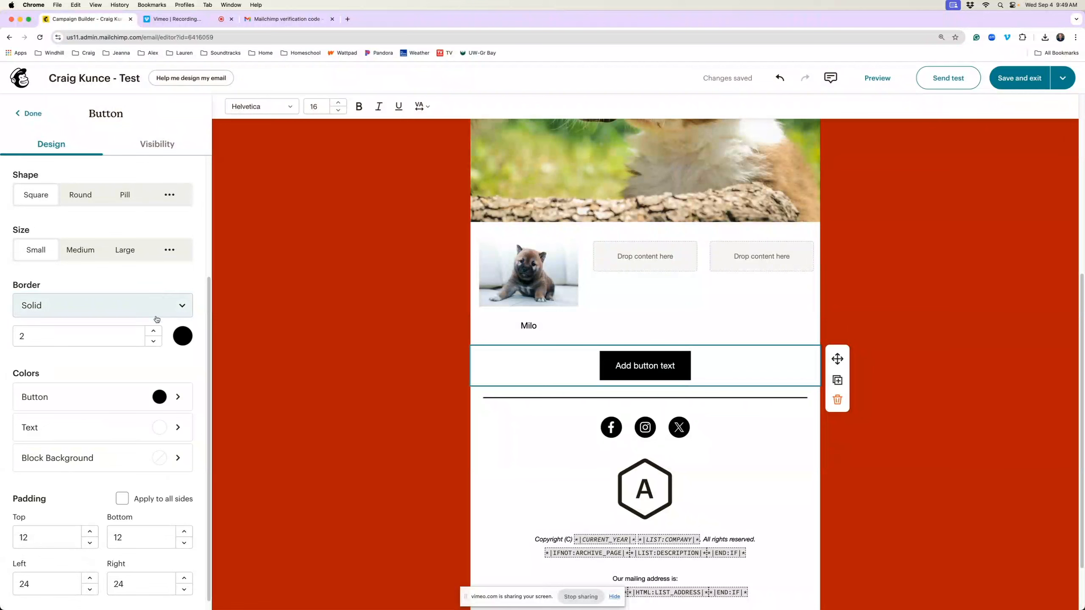
pyautogui.scroll(-1, 150, 335)
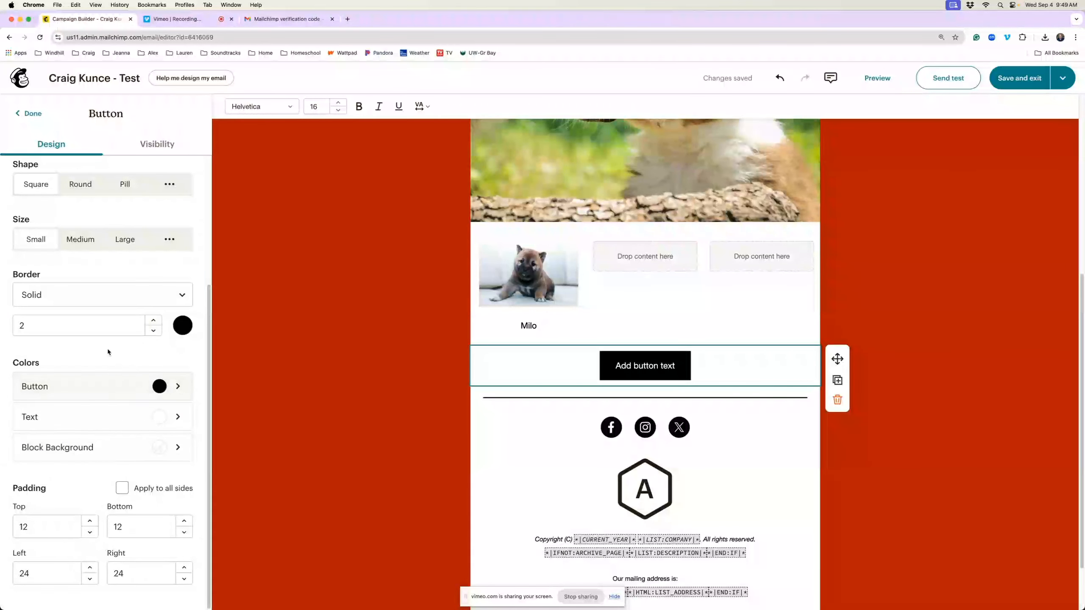
pyautogui.scroll(3, 87, 382)
pyautogui.scroll(2, 79, 338)
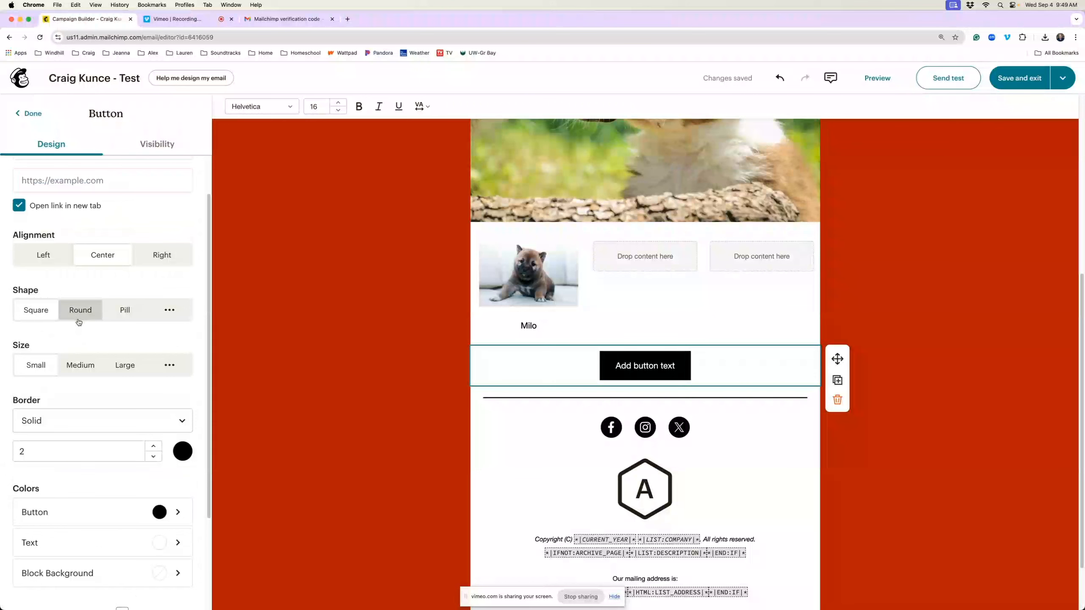
# Give the button a Pill shape and replace its text with "By Now"
pyautogui.click(86, 313)
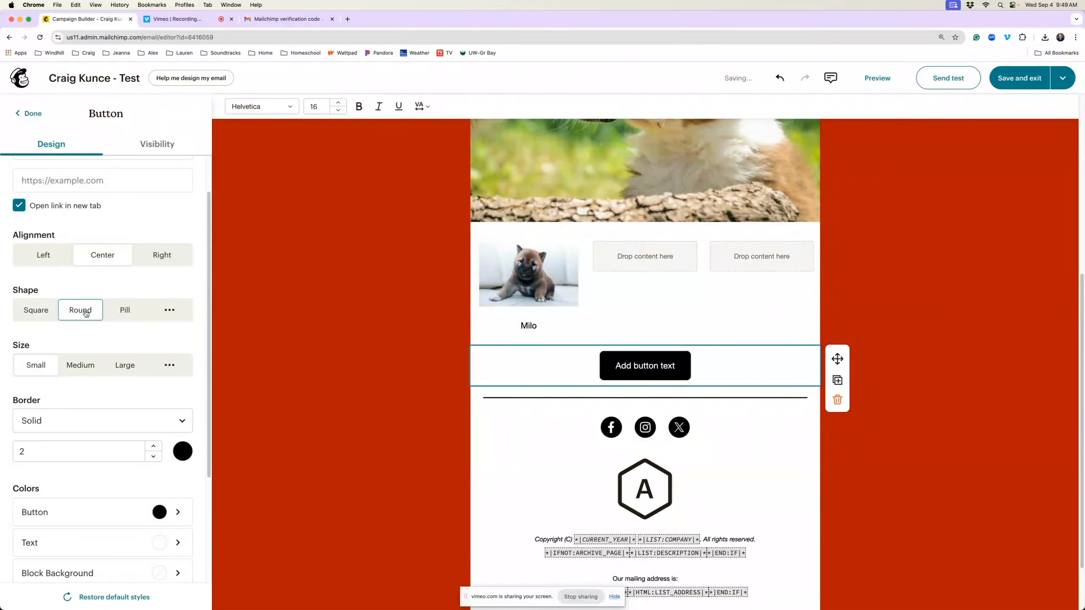
pyautogui.click(125, 313)
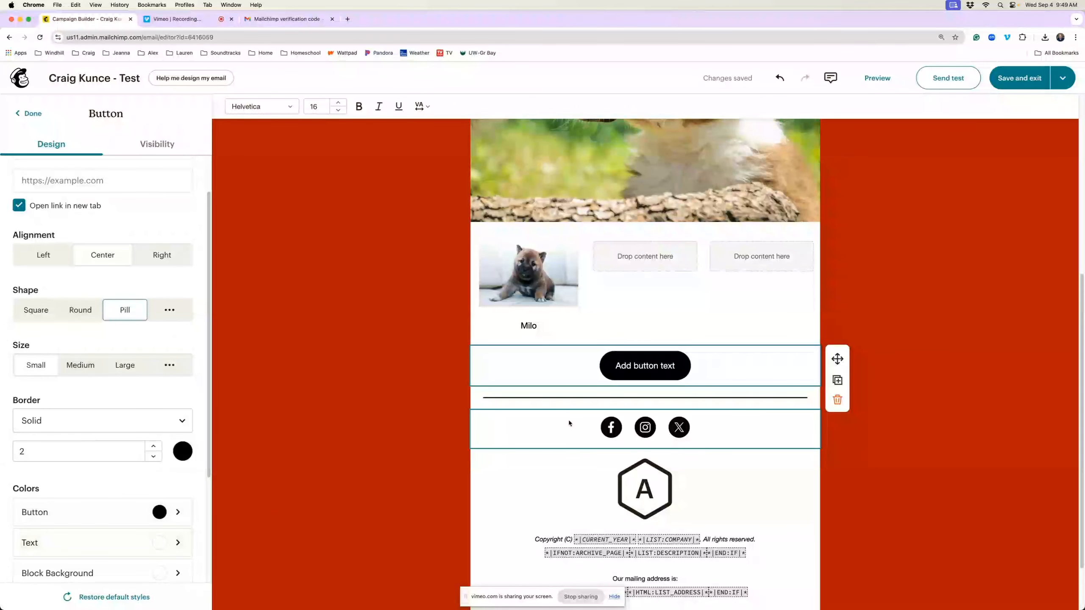
pyautogui.moveTo(674, 366); pyautogui.dragTo(615, 365)
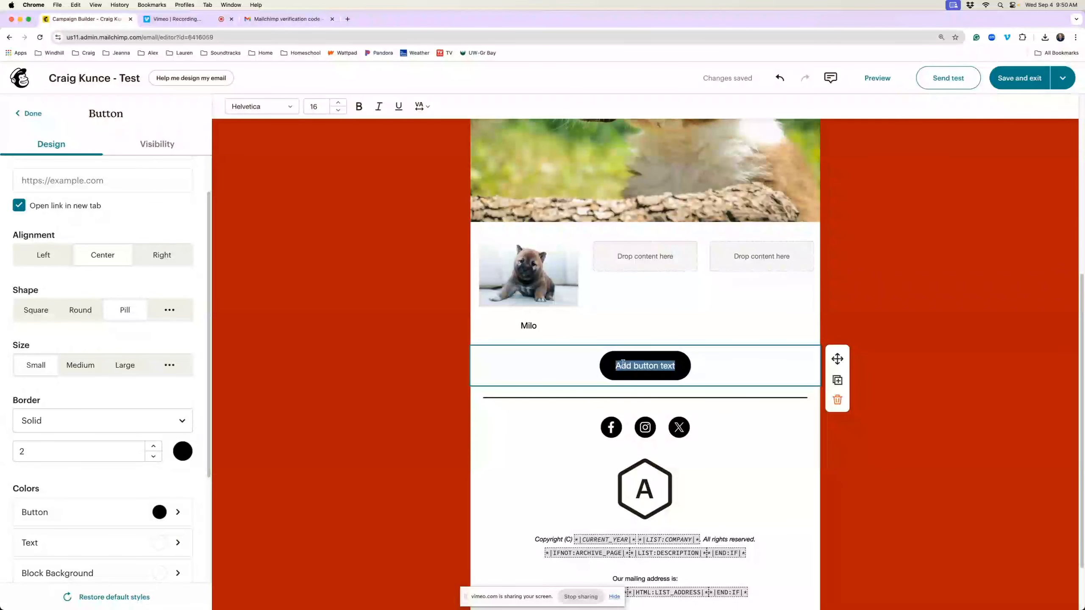
pyautogui.write('By No')
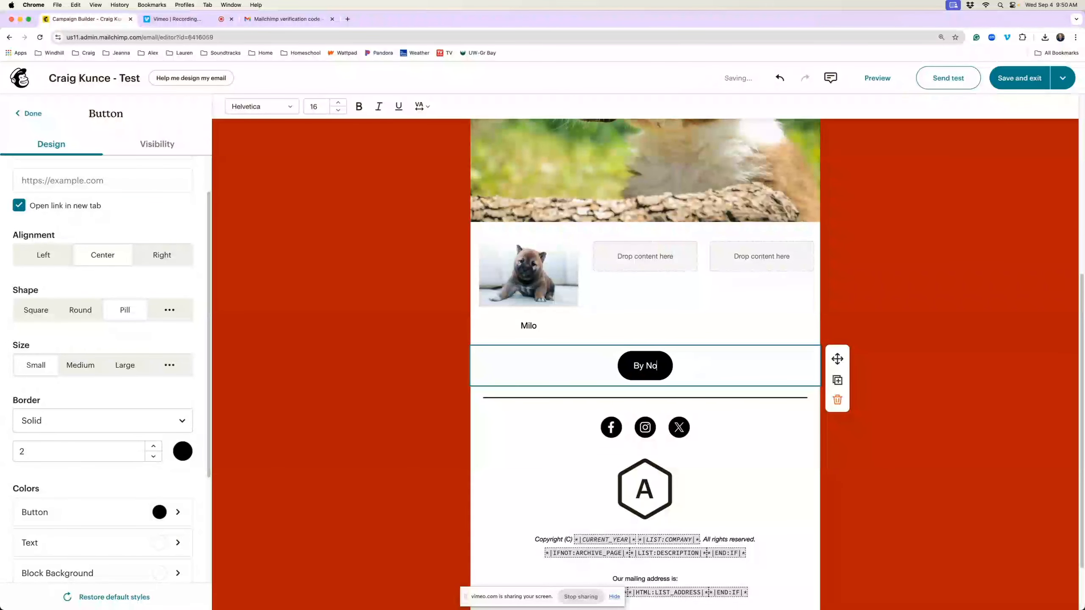
pyautogui.write('pw')
pyautogui.press('BackSpace')
pyautogui.press('BackSpace')
pyautogui.write('w')
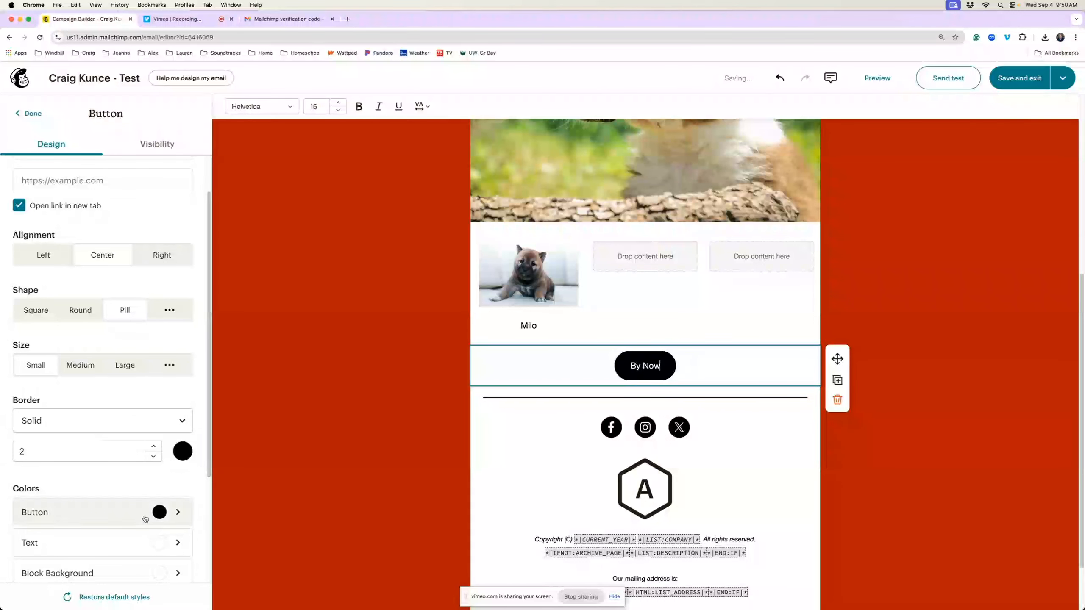
# Set the button's color to the red that matches the email background and its border width to 1
pyautogui.click(170, 511)
pyautogui.click(116, 271)
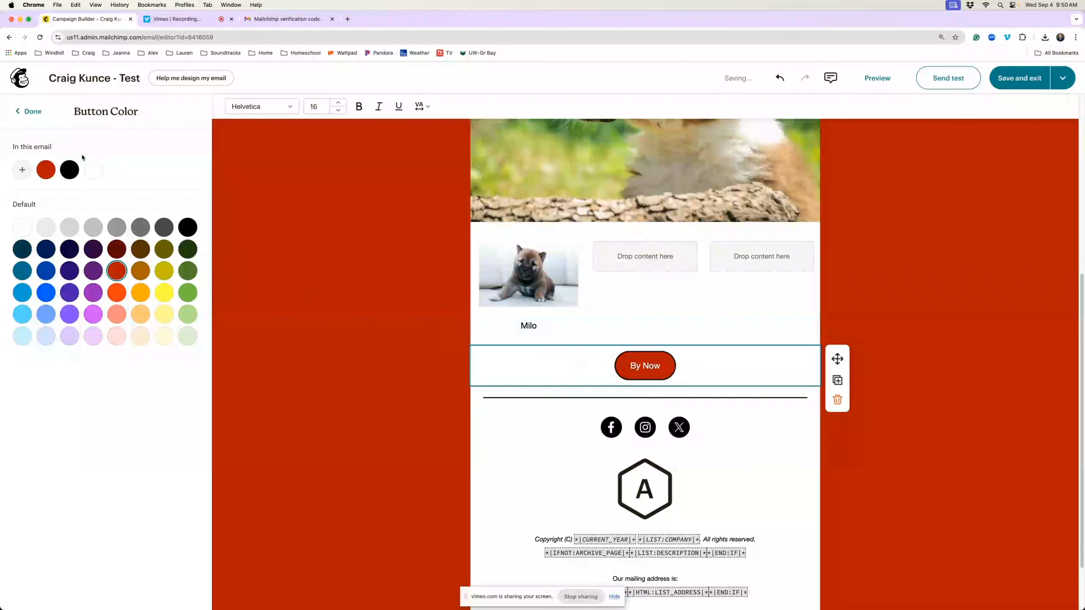
pyautogui.click(27, 111)
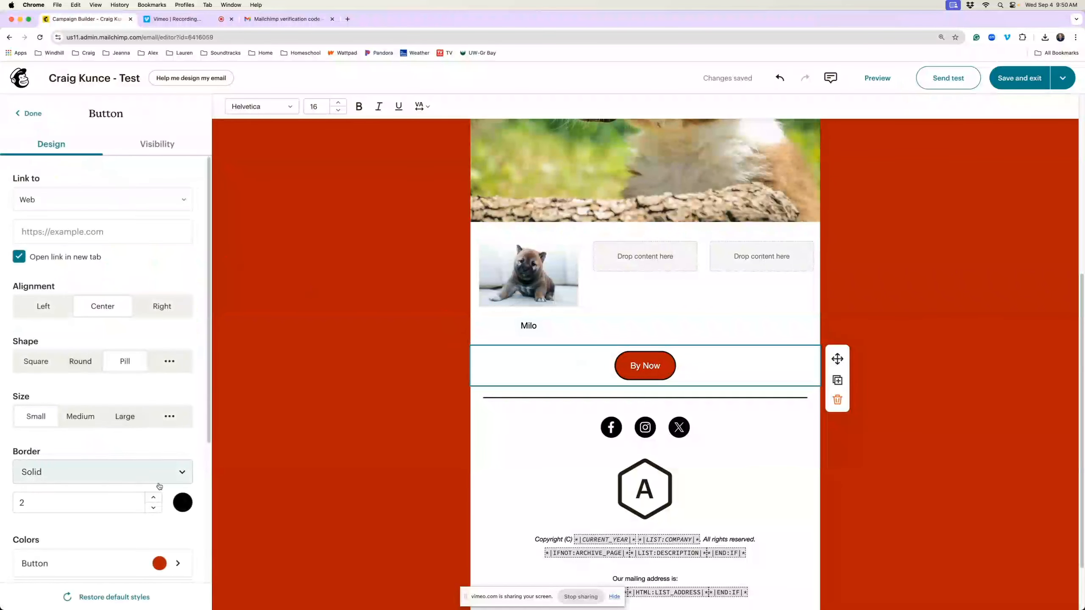
pyautogui.click(154, 506)
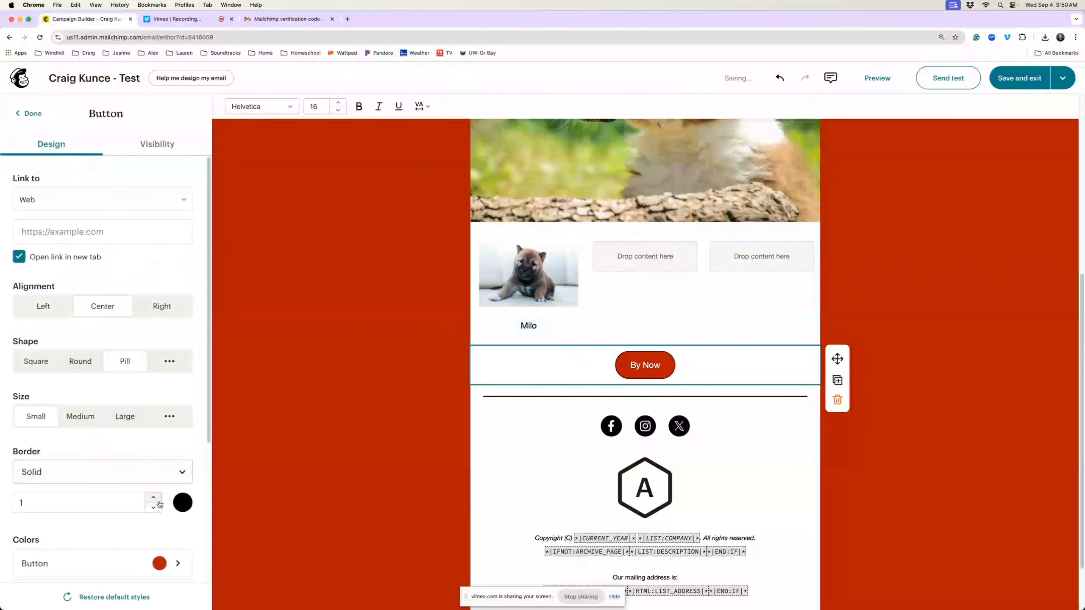
pyautogui.click(181, 504)
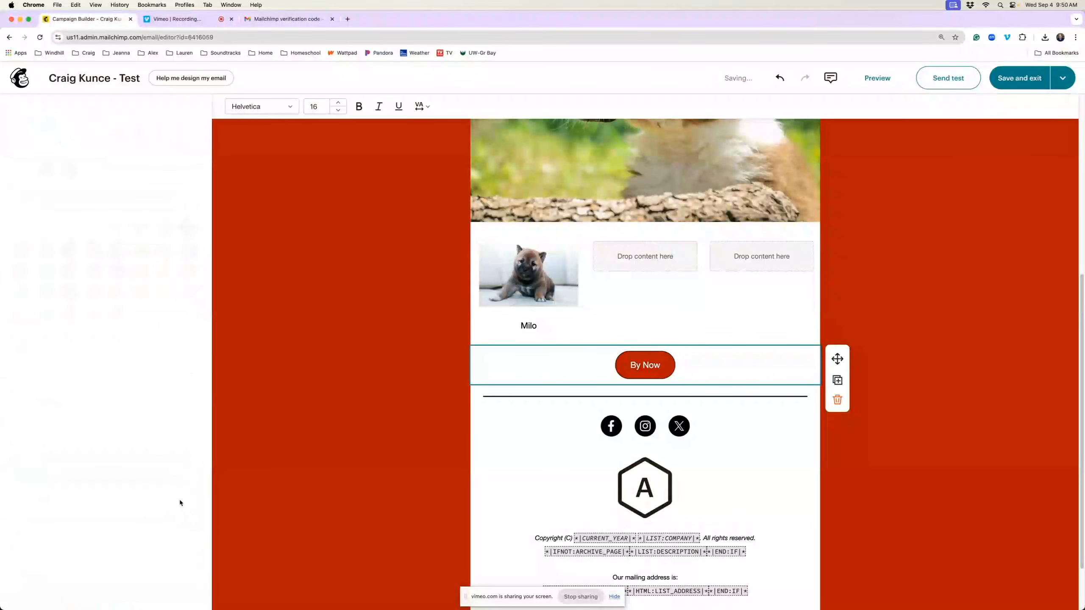
pyautogui.click(22, 169)
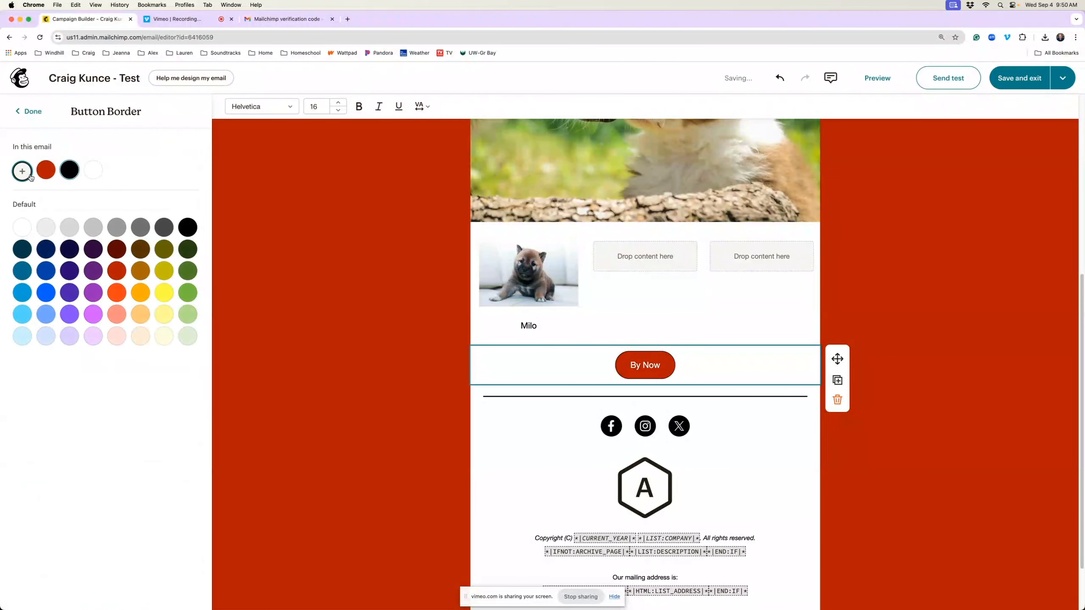
pyautogui.click(28, 111)
# Try to set the button's border width to 0
pyautogui.click(33, 509)
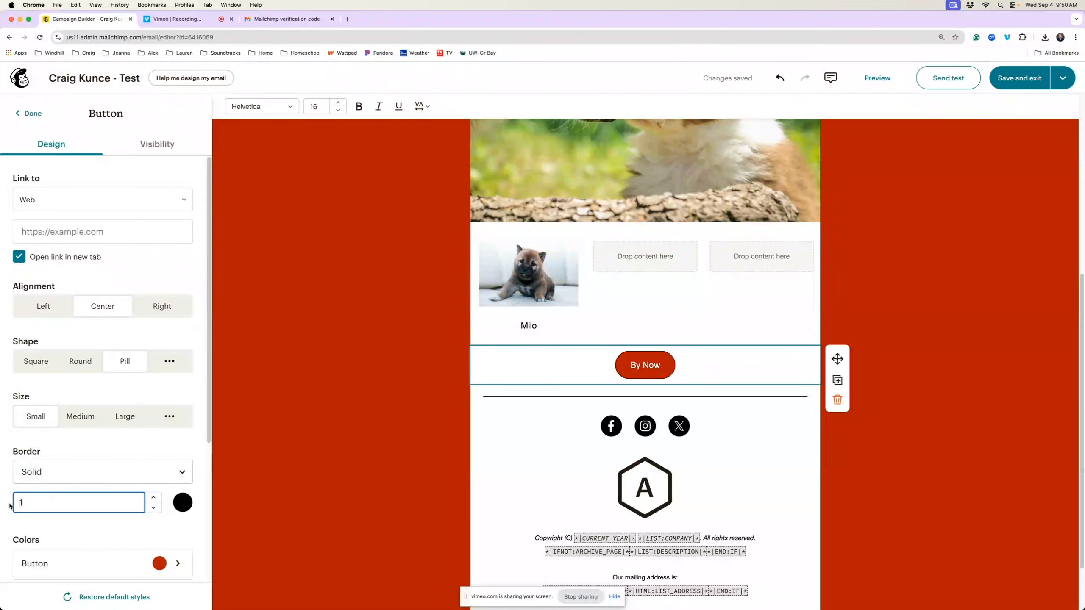
pyautogui.press('BackSpace')
pyautogui.write('0')
pyautogui.press('Tab')
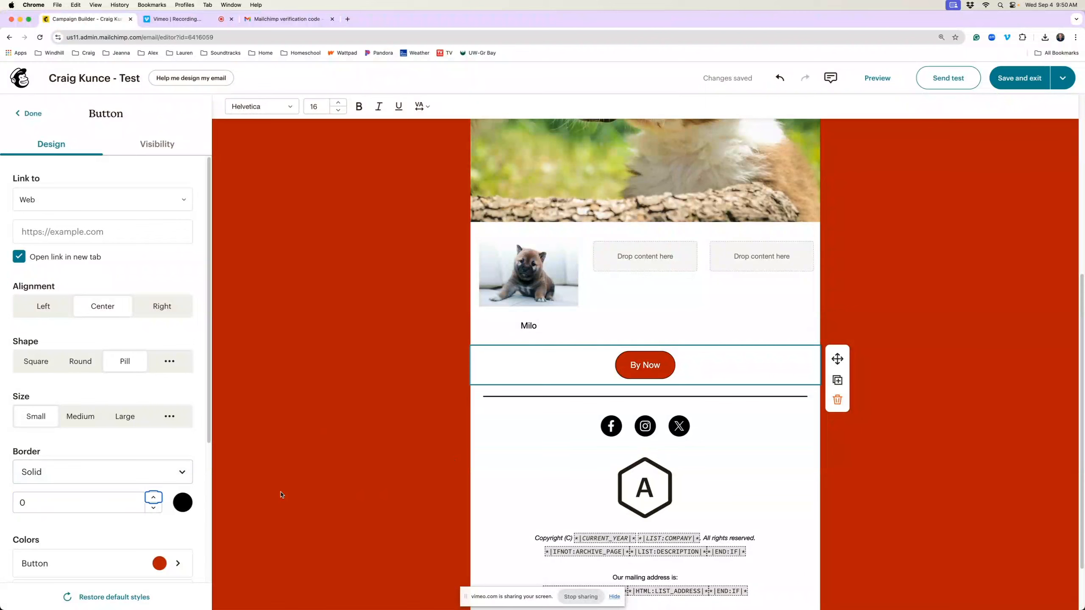
# Set the button's border color to white and return to the button settings
pyautogui.click(182, 503)
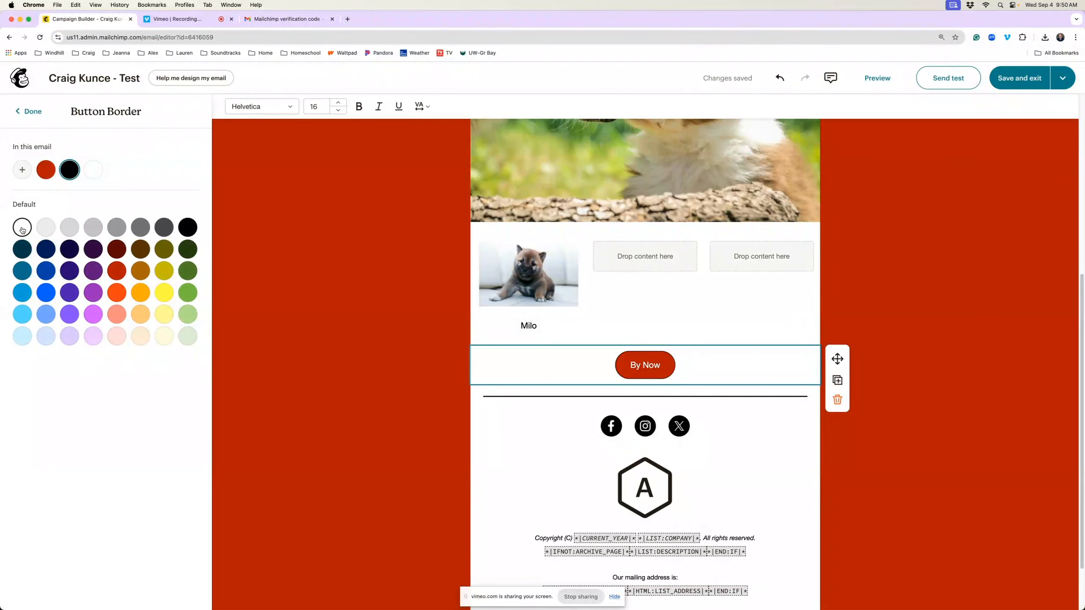
pyautogui.click(22, 170)
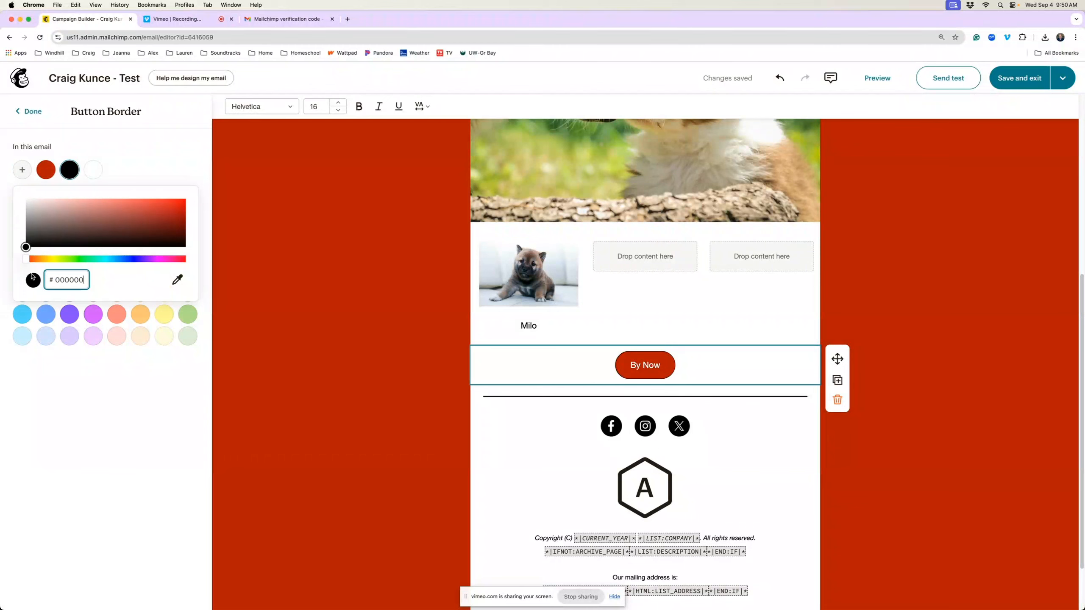
pyautogui.click(27, 260)
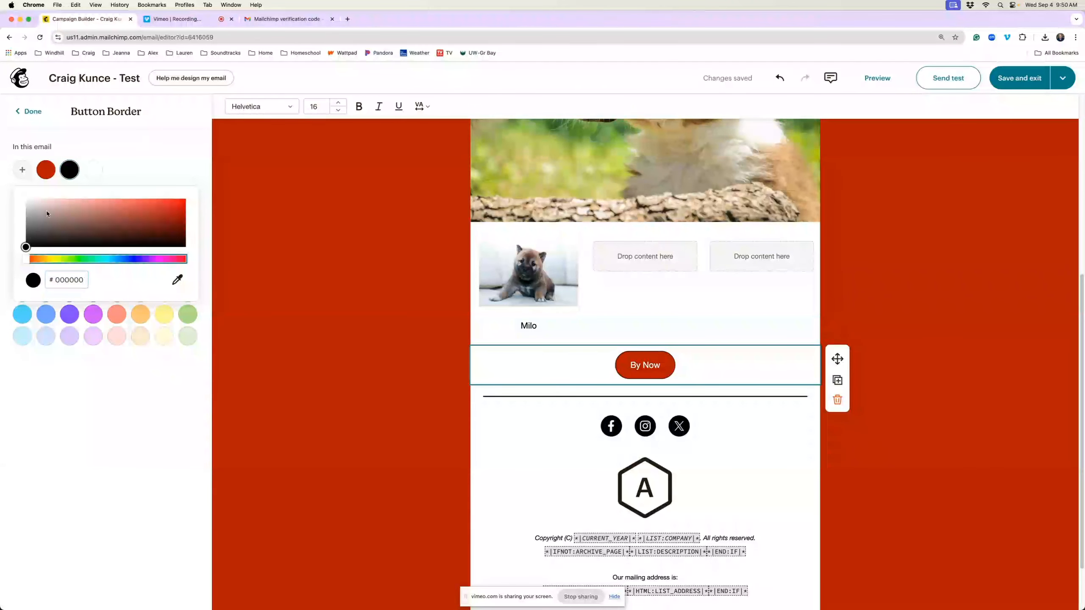
pyautogui.click(92, 171)
pyautogui.click(31, 111)
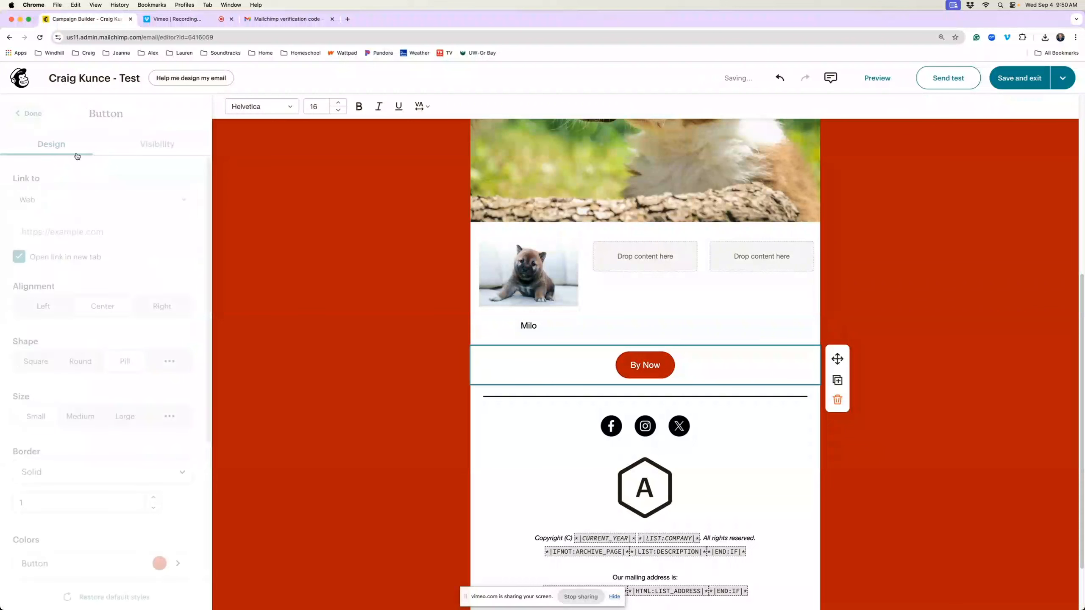
# Look at the design settings of the divider below the button and close them
pyautogui.click(722, 400)
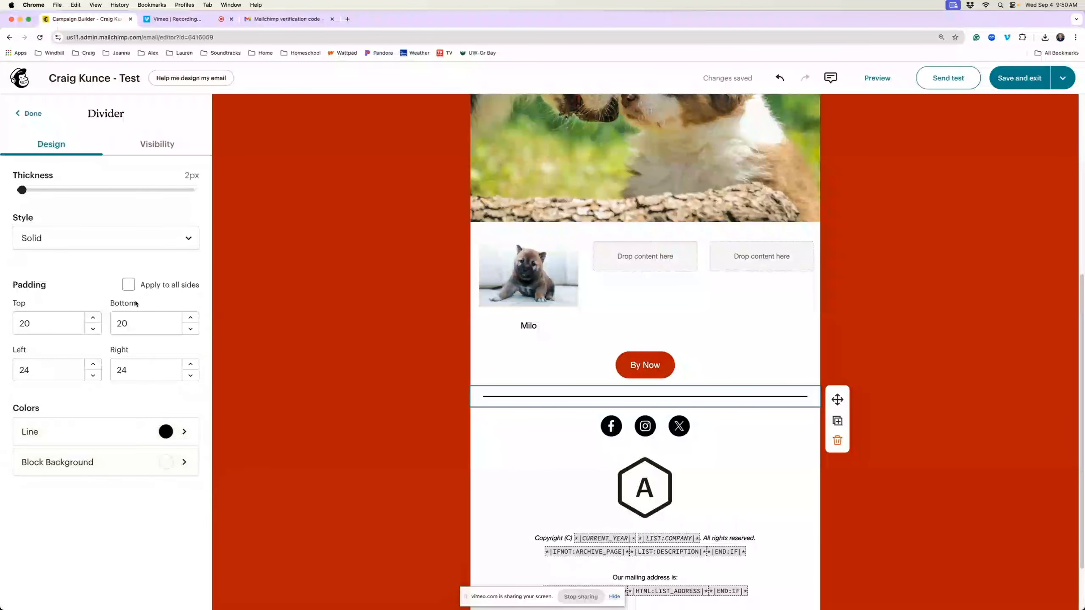
pyautogui.click(29, 113)
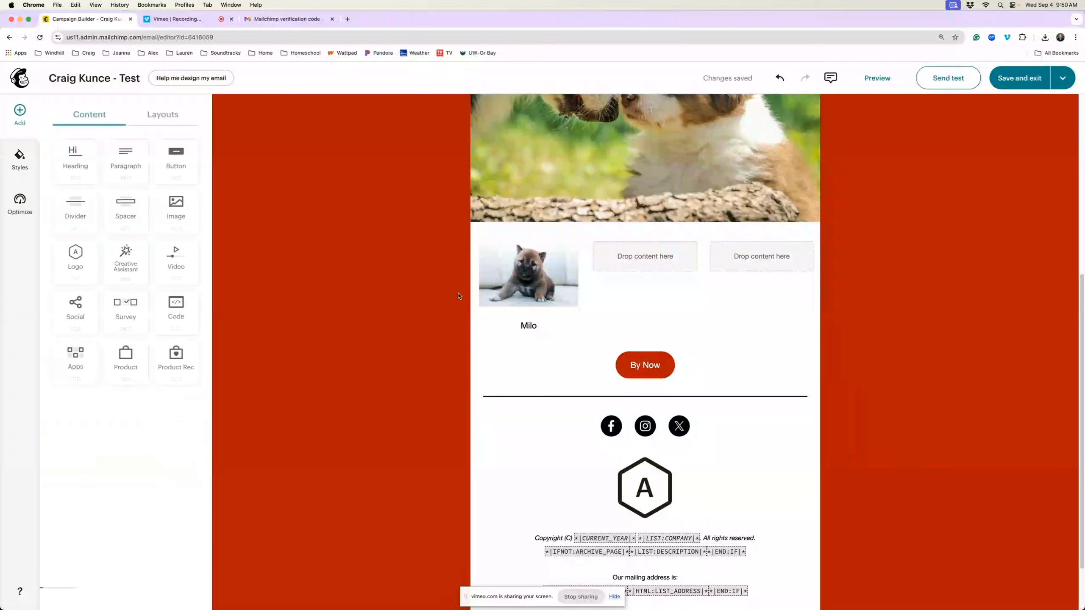
# Insert a video block between the intro text and the main dog image
pyautogui.scroll(10, 771, 350)
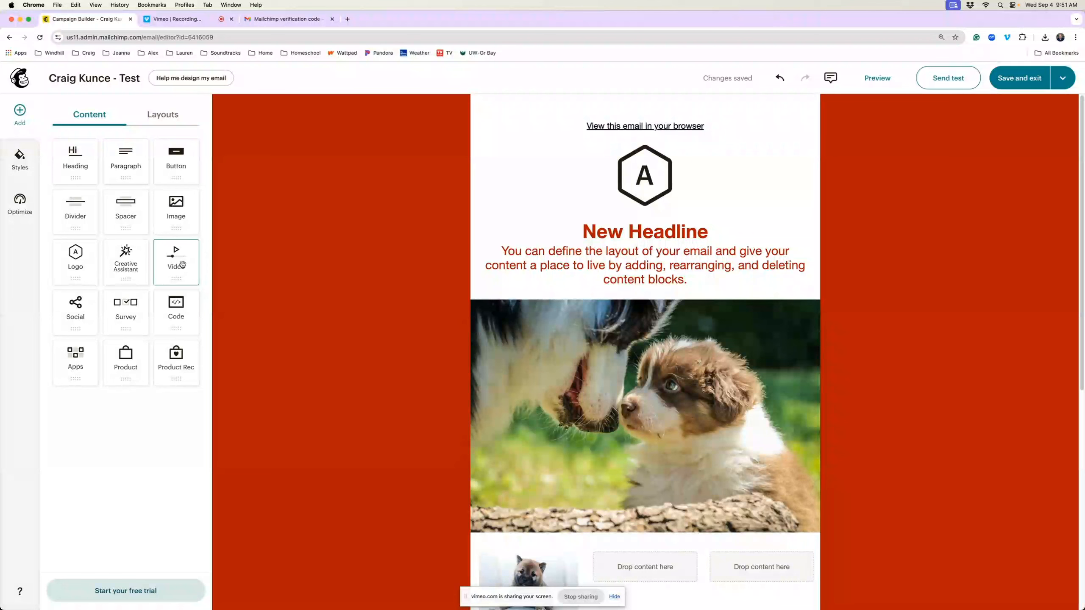
pyautogui.moveTo(181, 263); pyautogui.dragTo(669, 302)
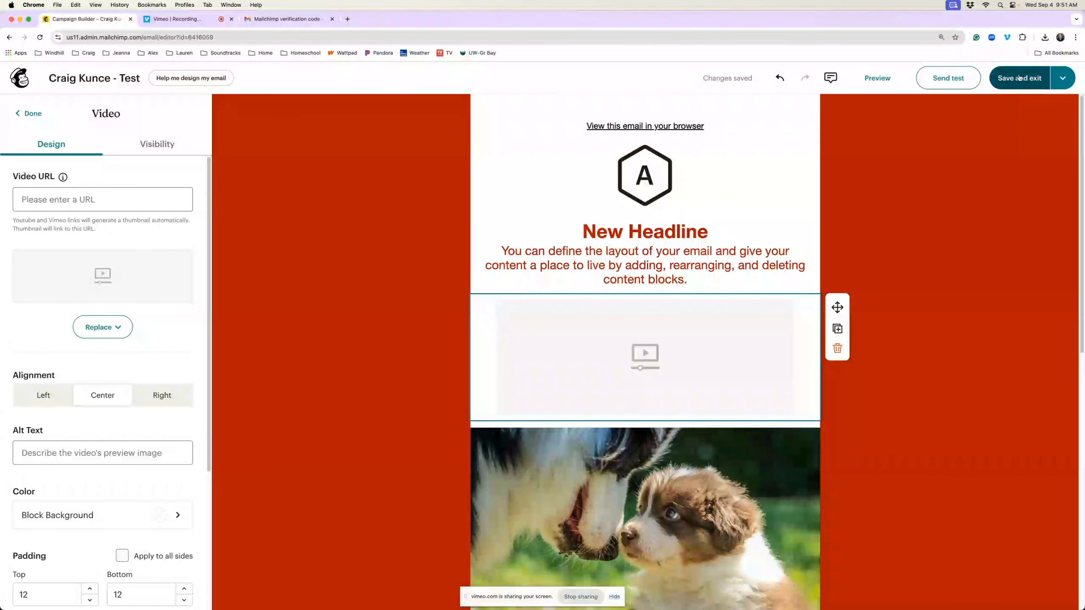
# Save and exit the email design, and open the email's content issues for resolving
pyautogui.click(1031, 80)
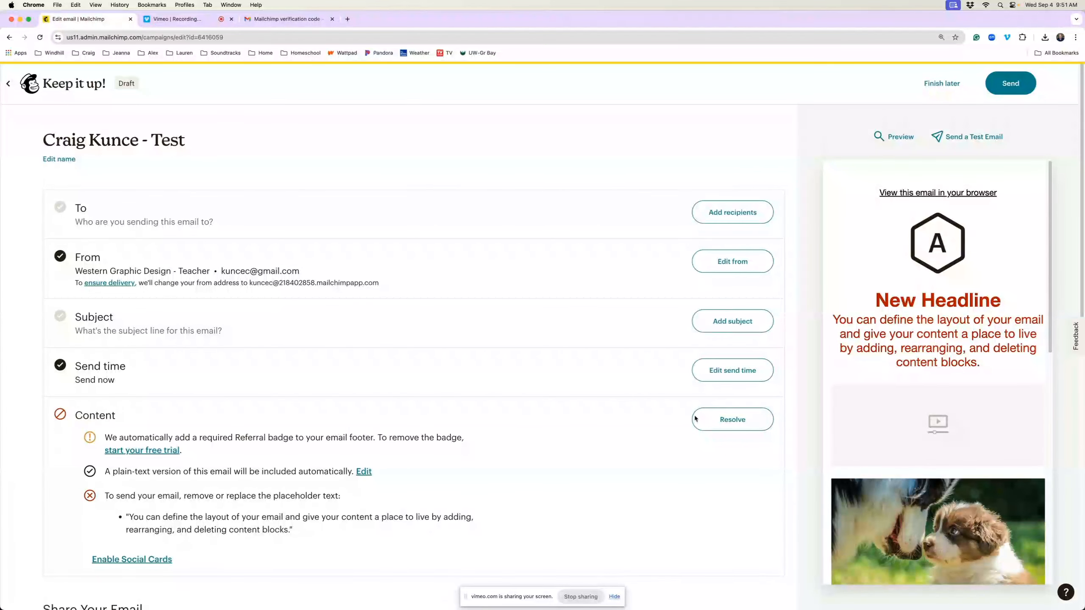
pyautogui.click(732, 419)
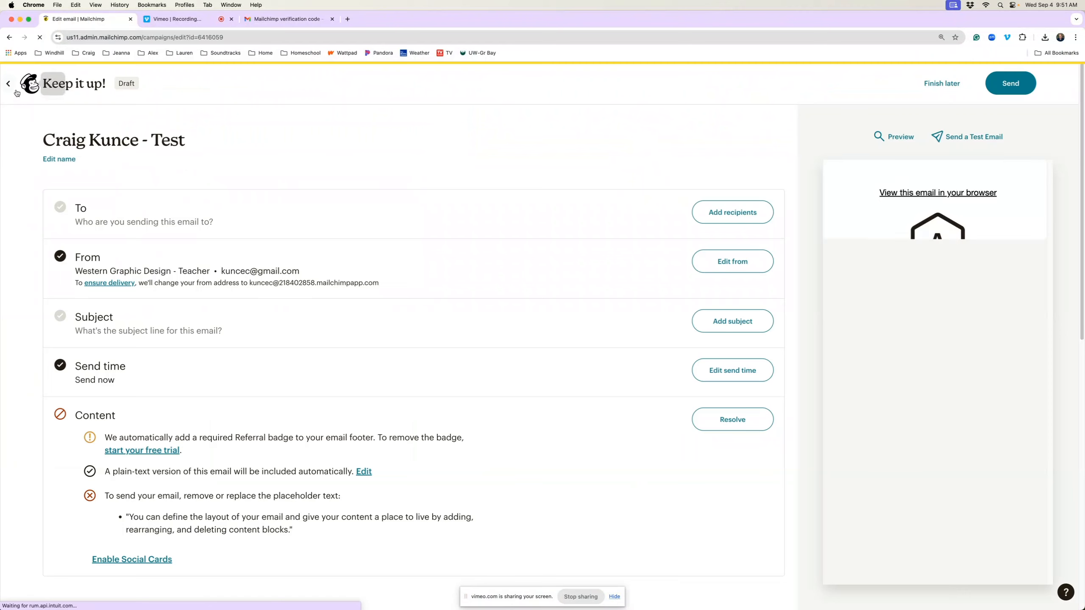
# Return to the list of all campaigns and reopen the test email draft for editing
pyautogui.click(10, 85)
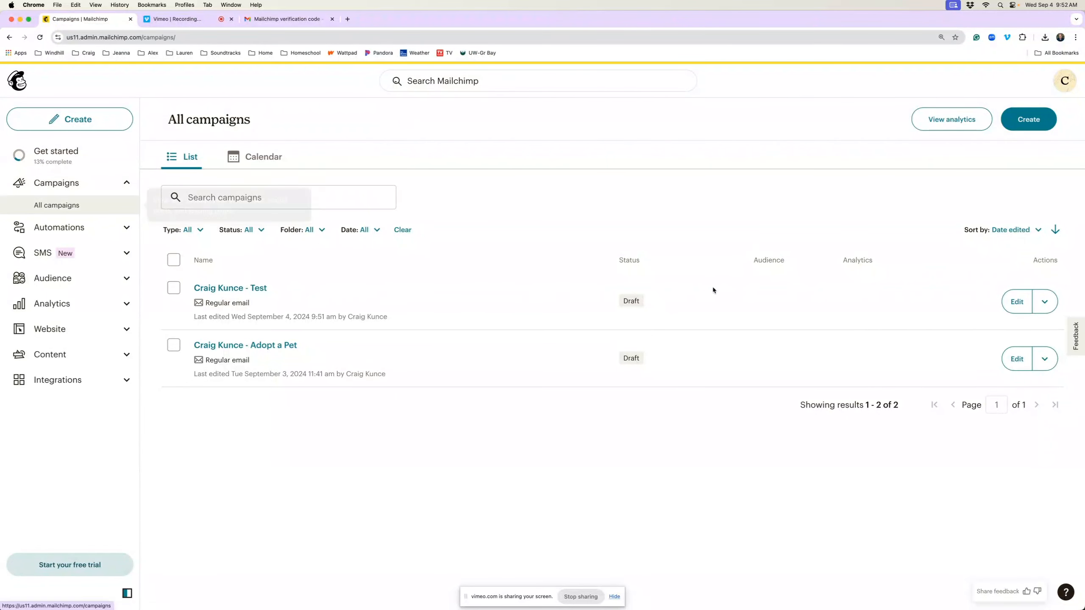
pyautogui.click(1019, 303)
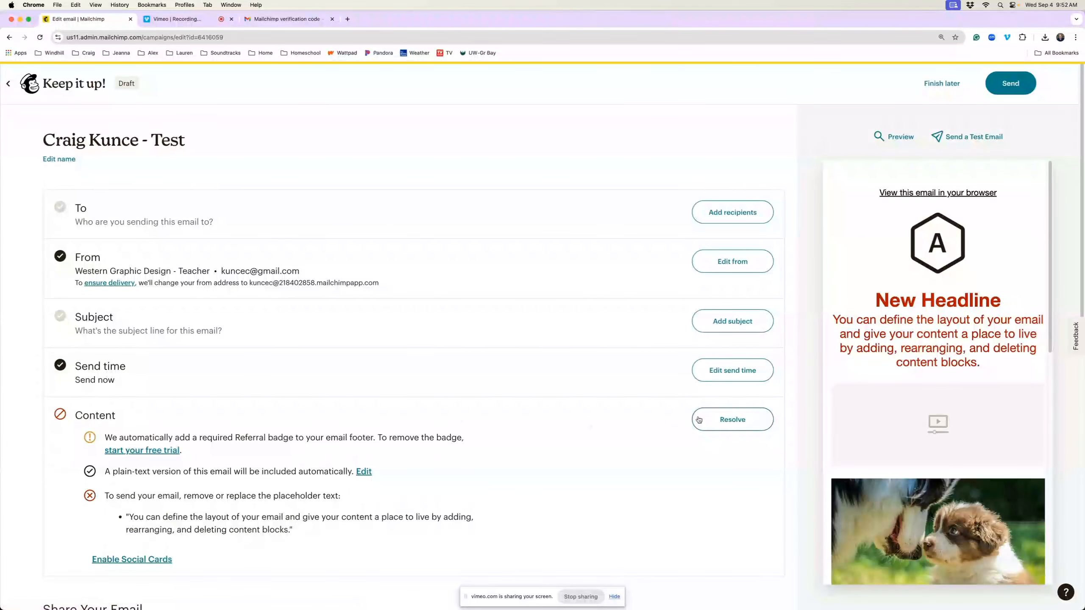
# Open the email's content issues for resolving, select the intro text block under the headline, and save and exit the design
pyautogui.click(732, 420)
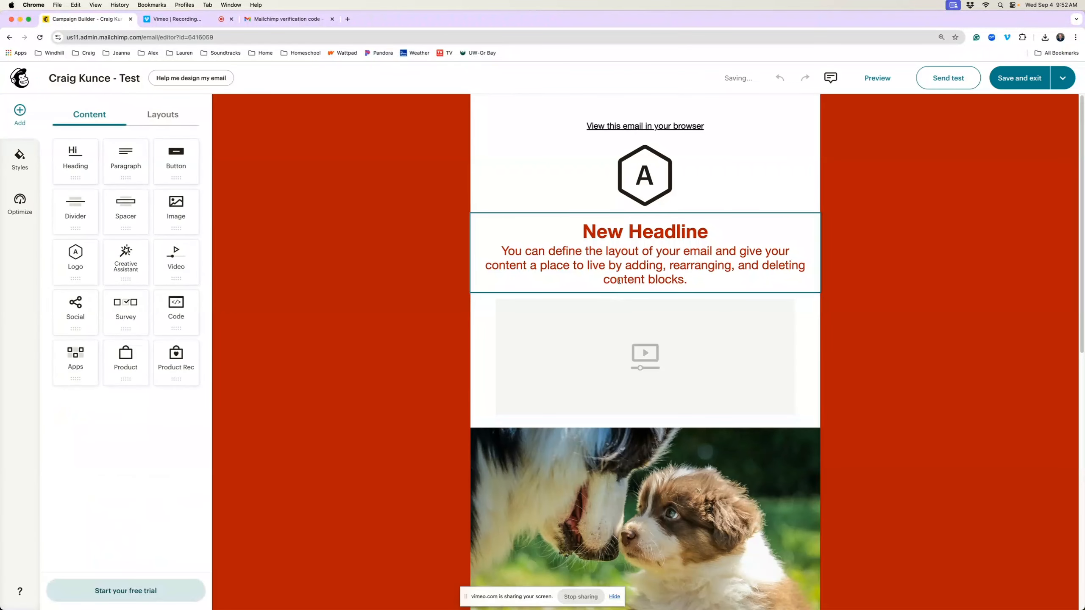
pyautogui.click(639, 251)
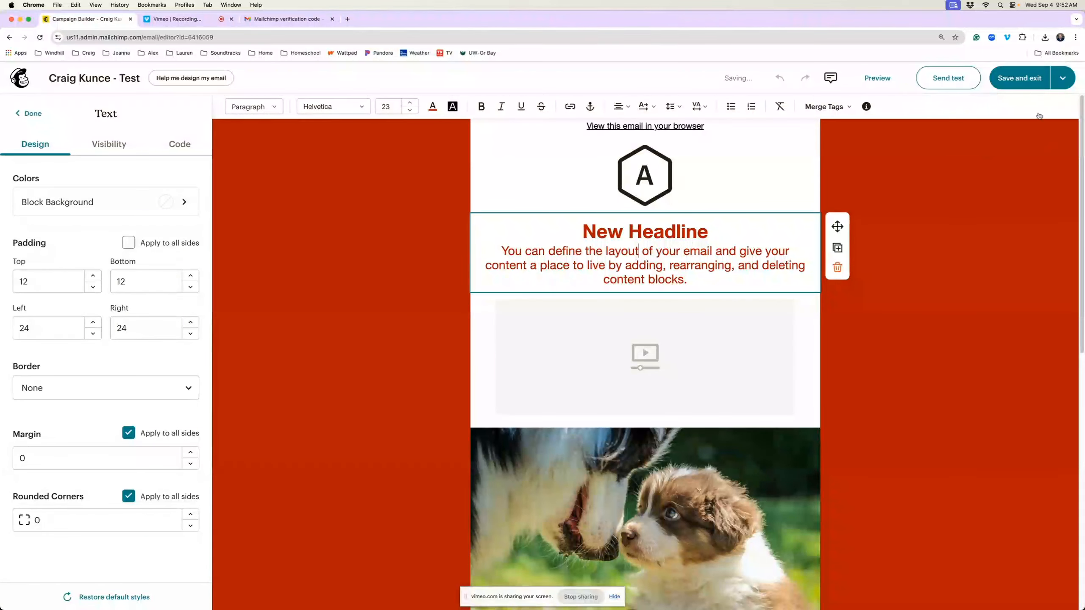
pyautogui.click(1033, 85)
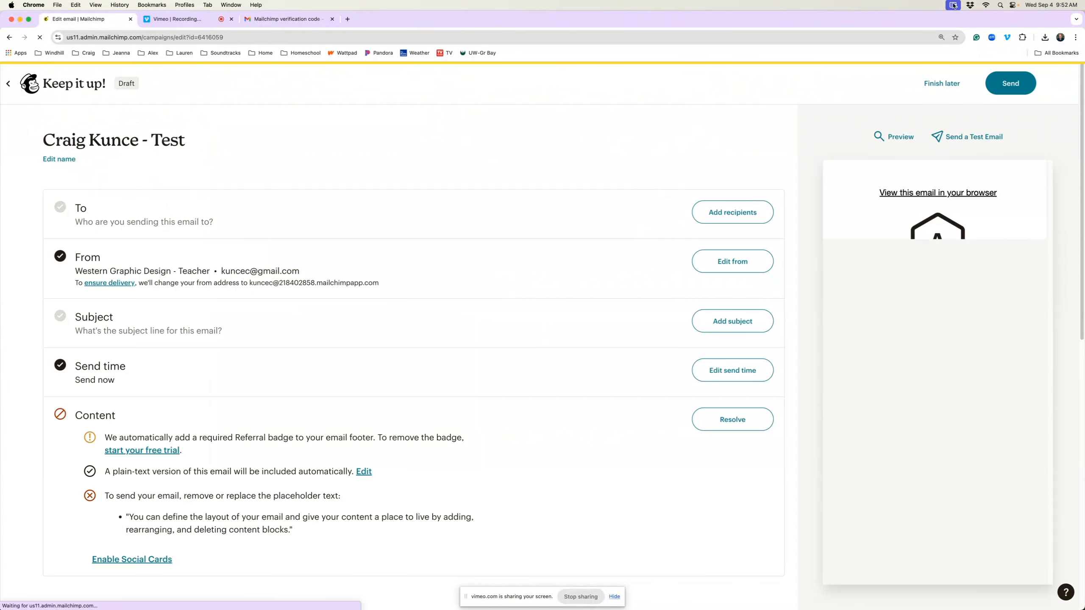
pyautogui.click(954, 5)
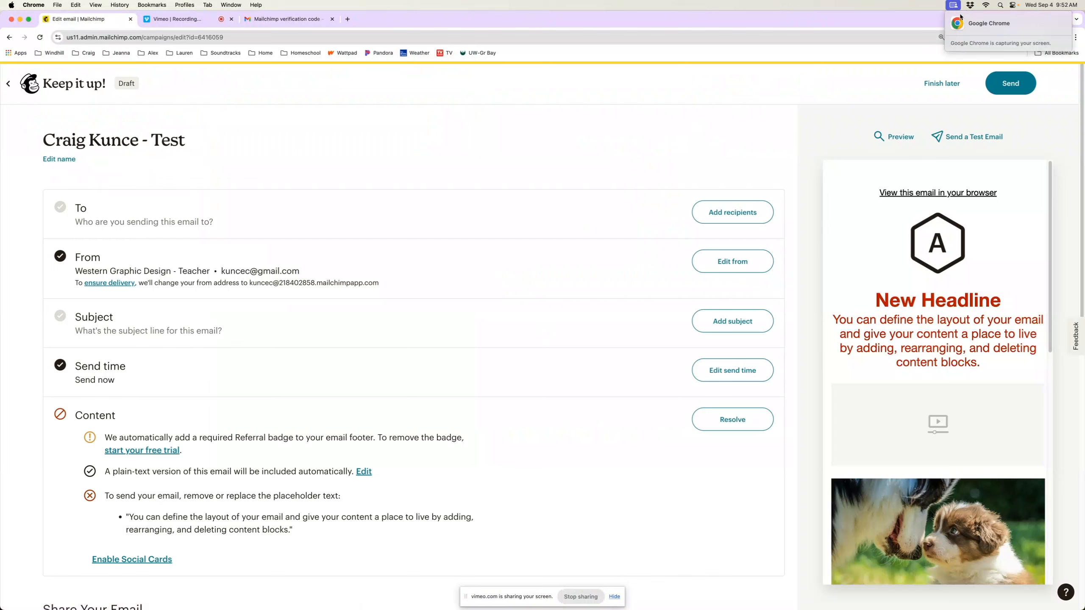
pyautogui.click(953, 4)
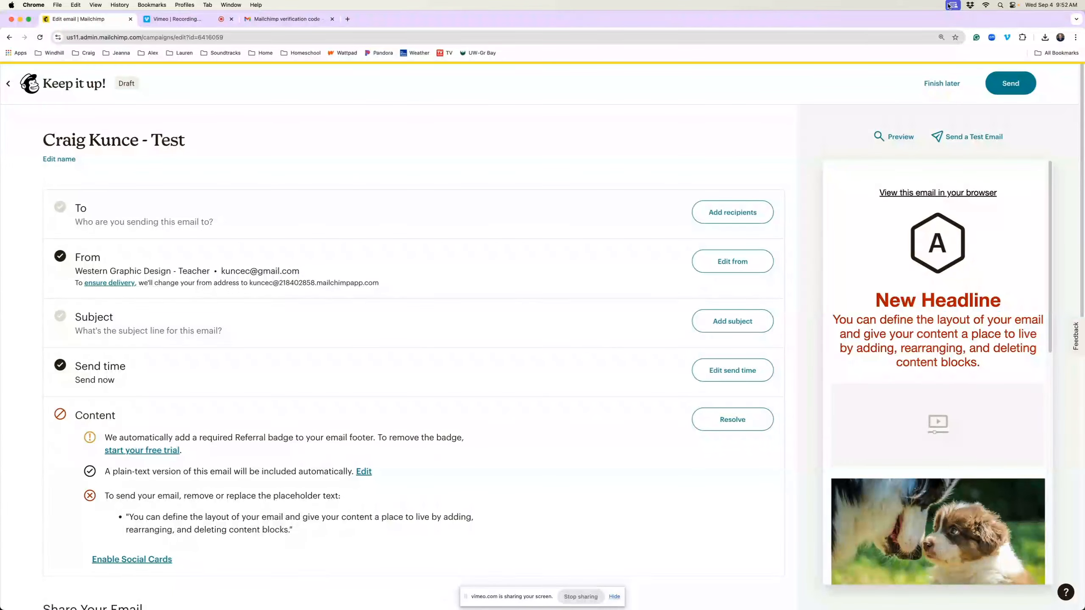
pyautogui.click(1008, 37)
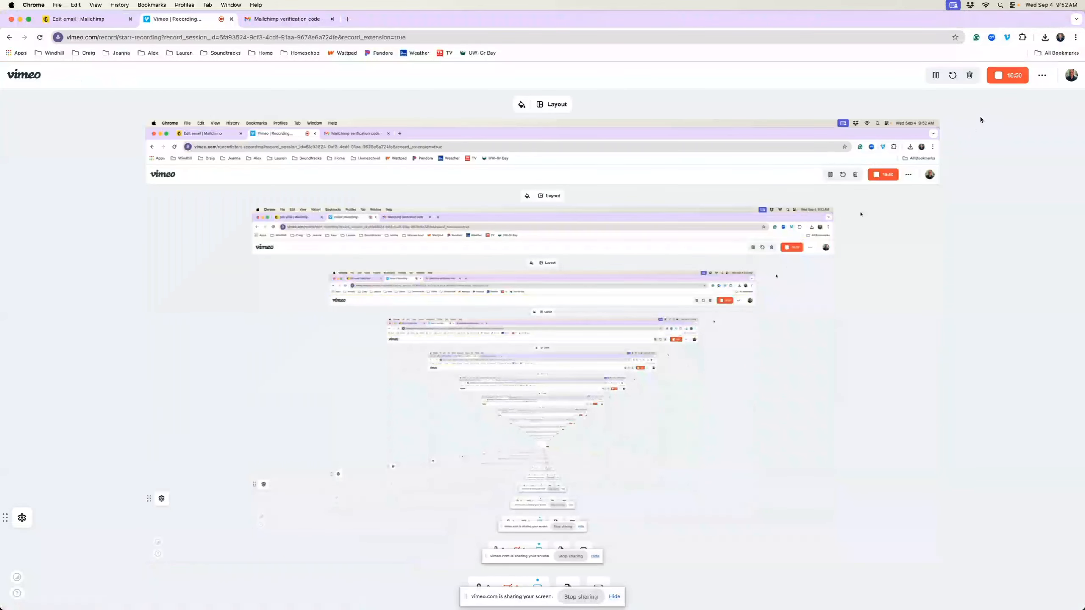